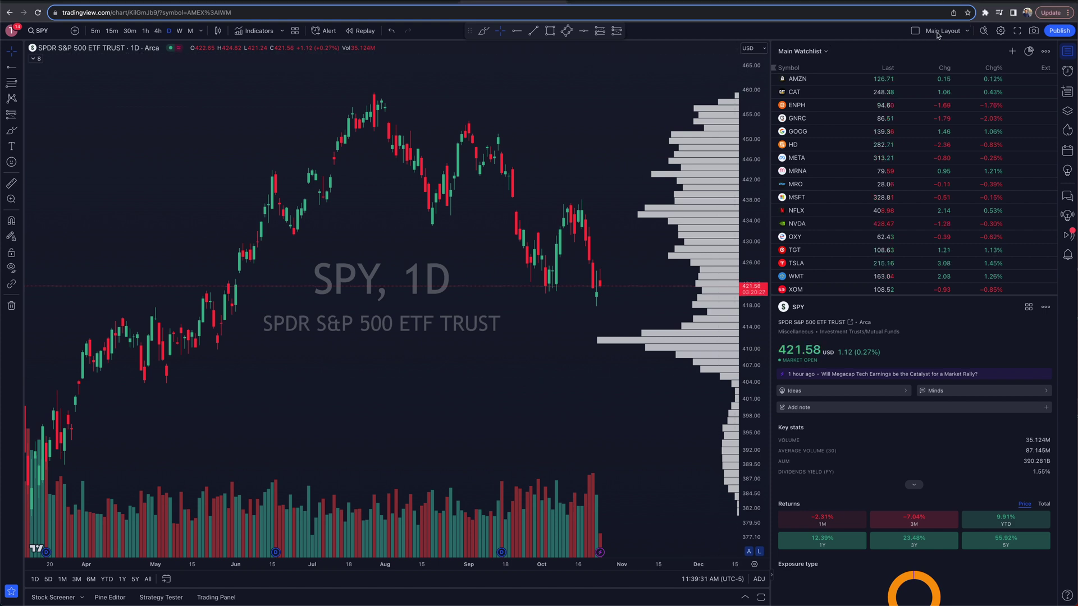
Create a new unnamed layout for the SPY daily chart from the layout menu.
click(968, 32)
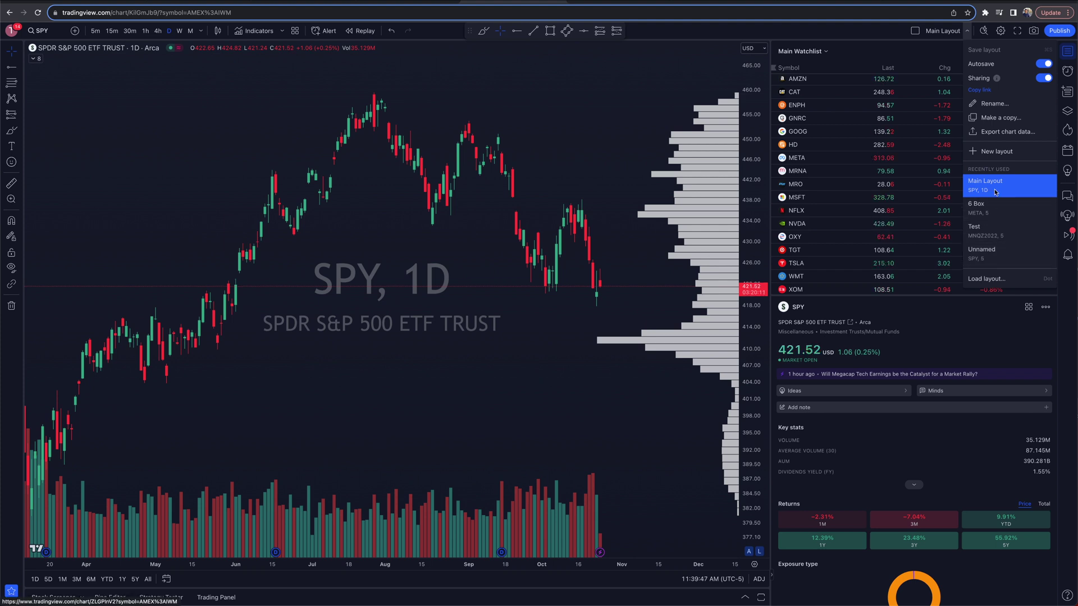
click(994, 152)
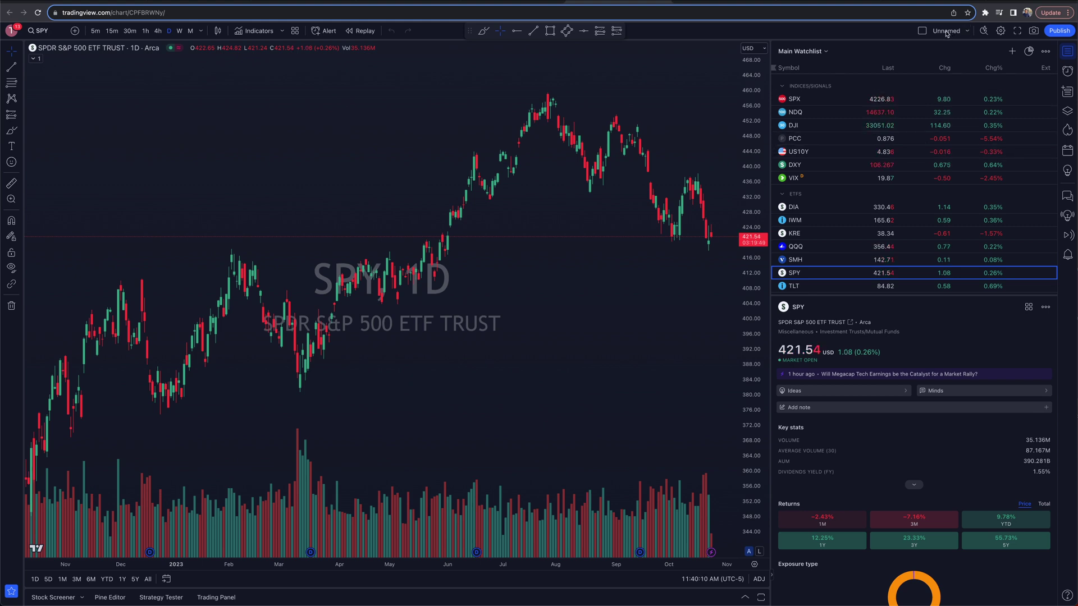
click(966, 31)
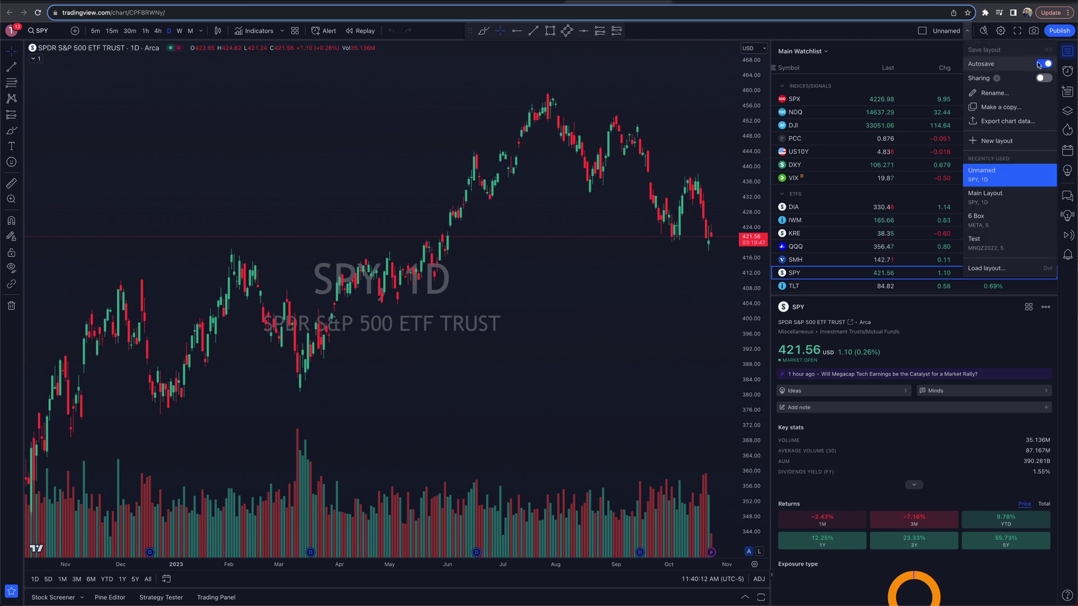
Rename the unnamed layout to 'Custom Layout 1'.
click(994, 93)
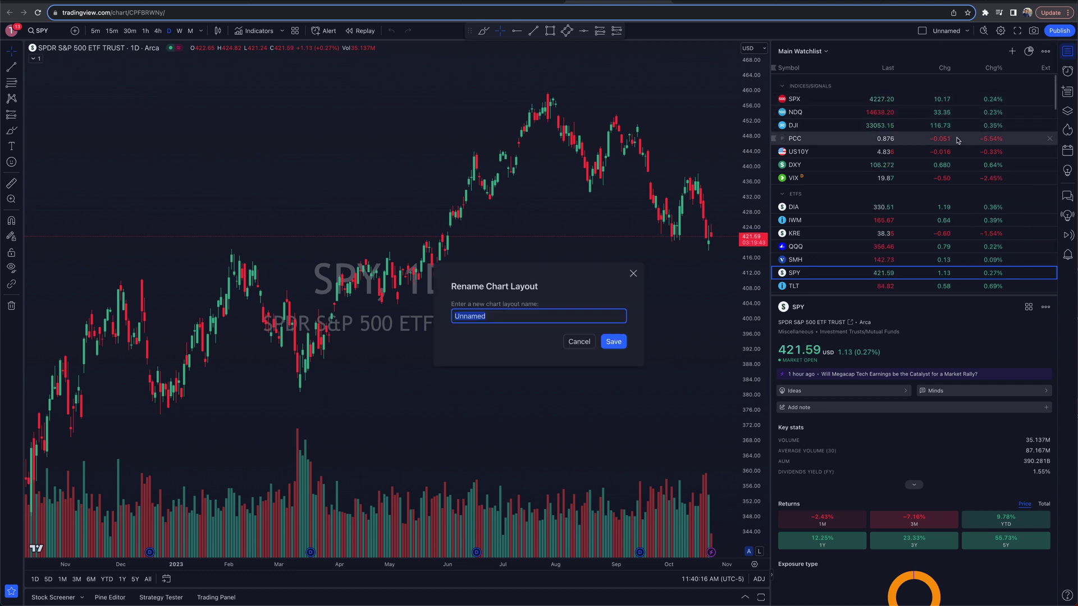
text(Custom)
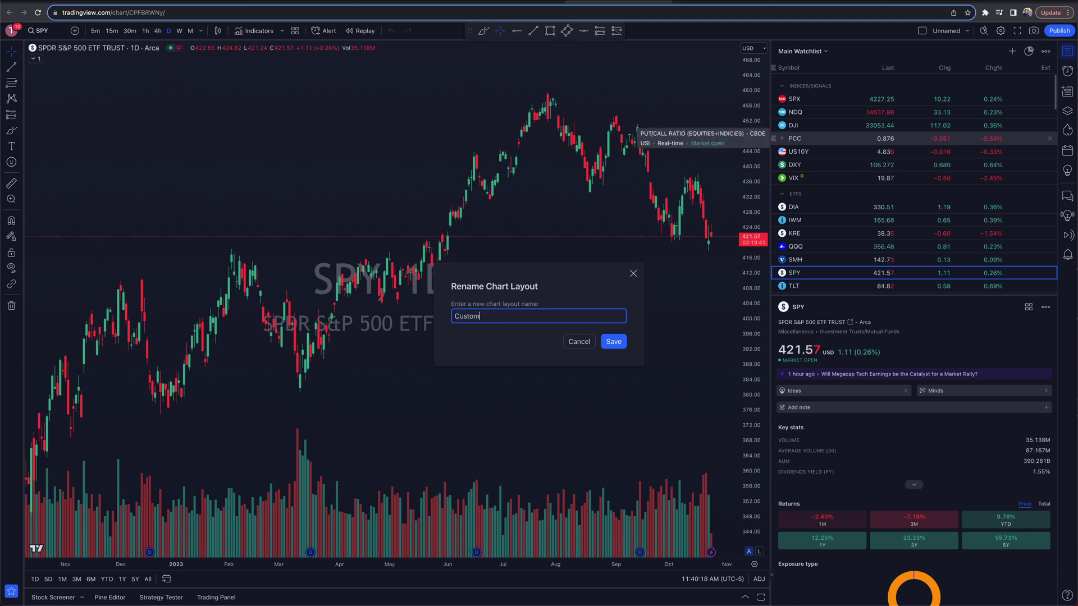
text( Layout 1)
key(Return)
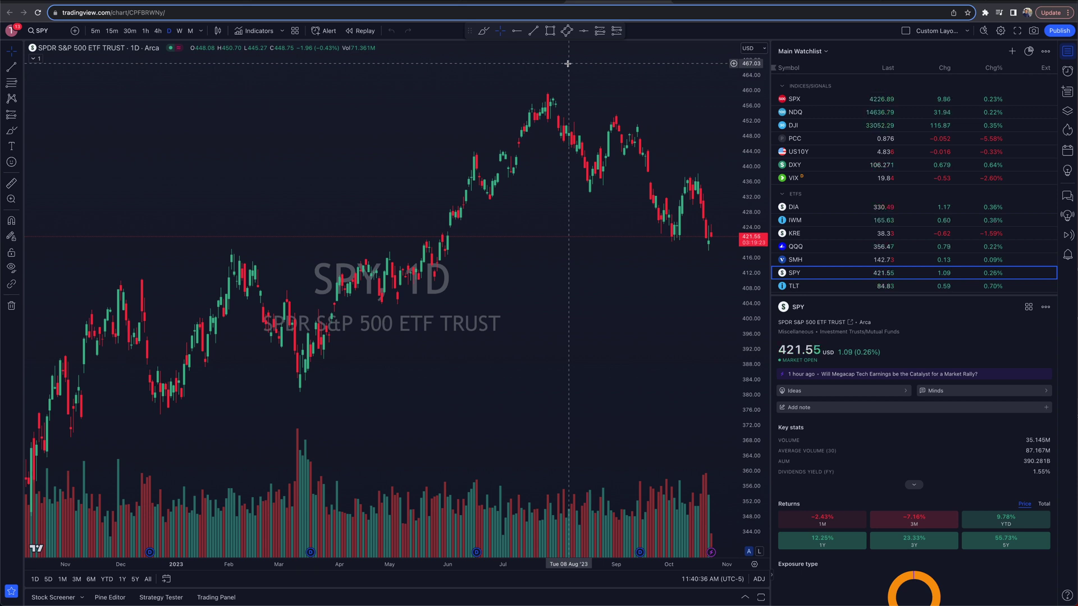
Use the two-column grid for two side-by-side SPY charts and hide the watchlist panel.
click(906, 32)
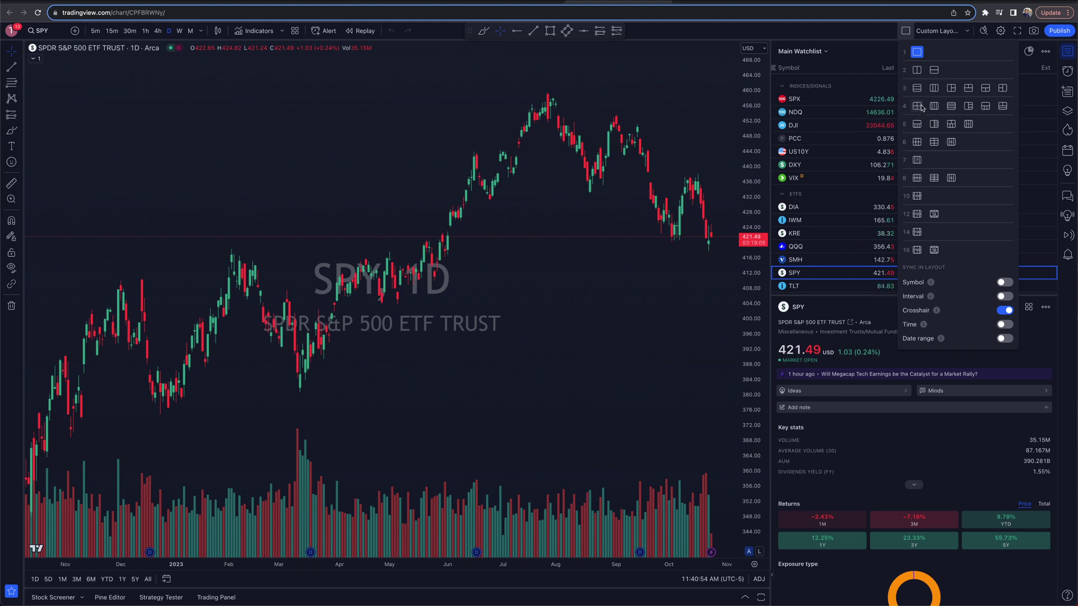
click(917, 71)
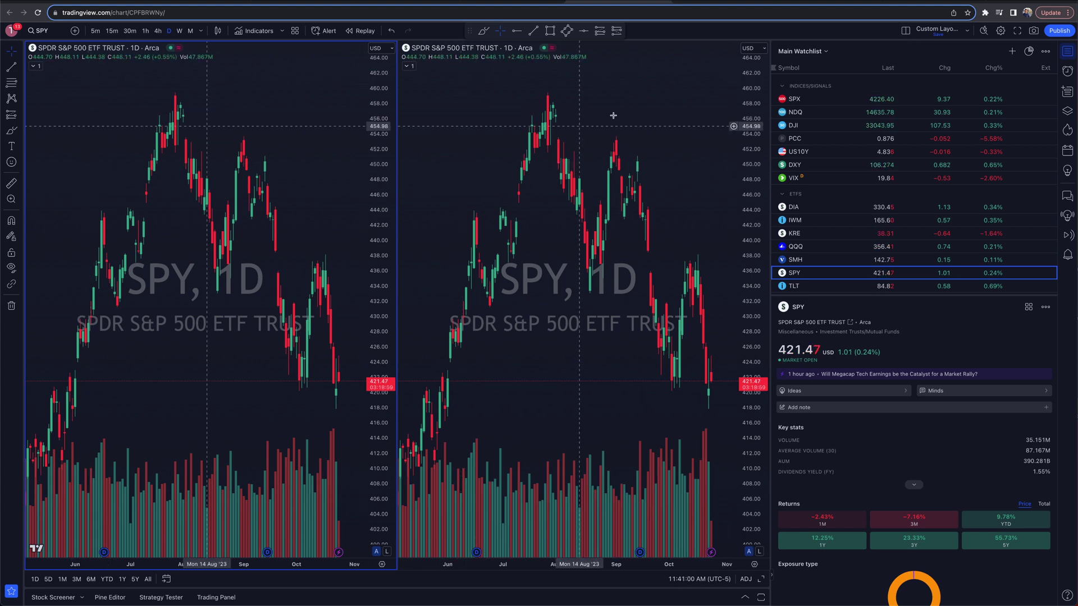
click(905, 32)
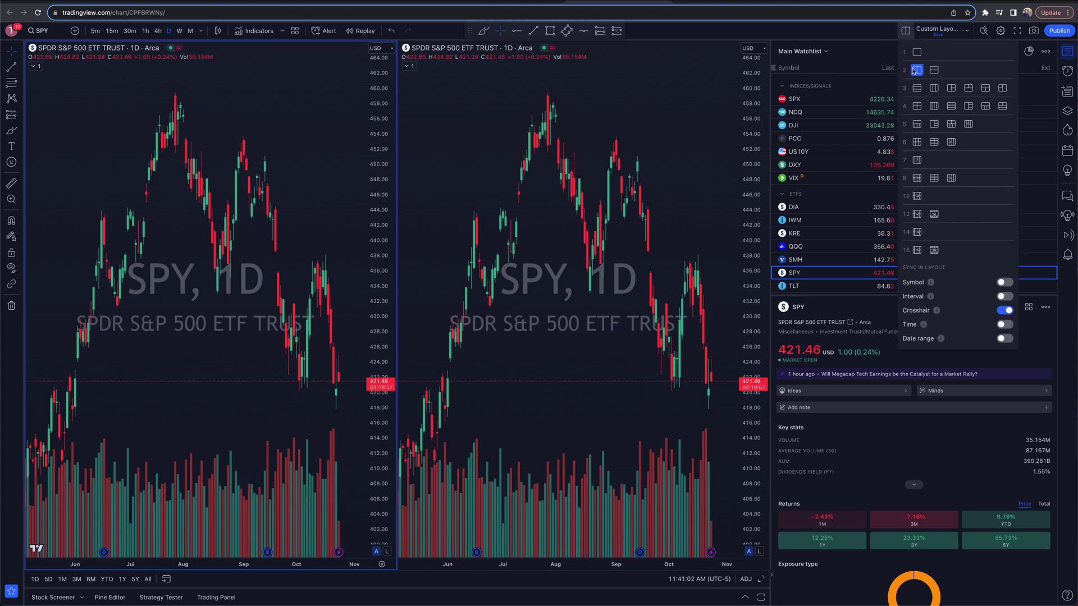
click(867, 59)
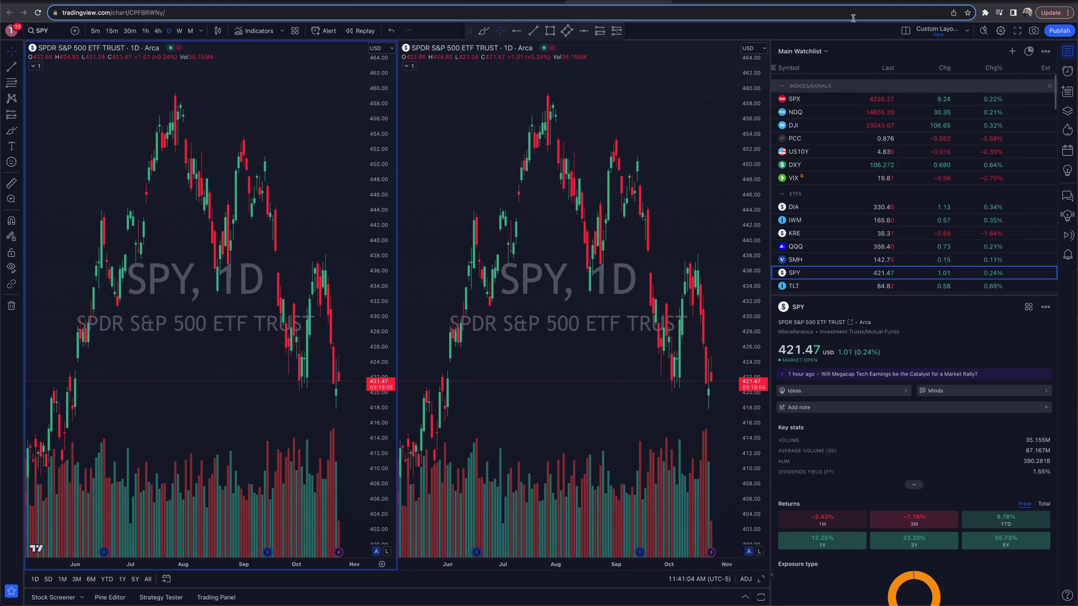
click(1068, 51)
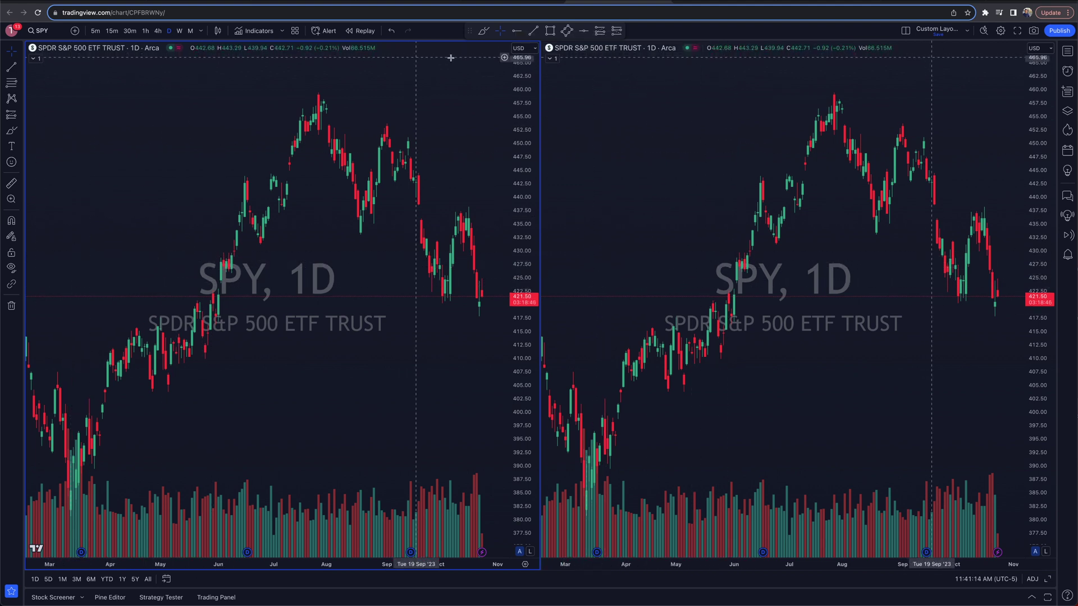
Load XOM into the left chart.
click(660, 211)
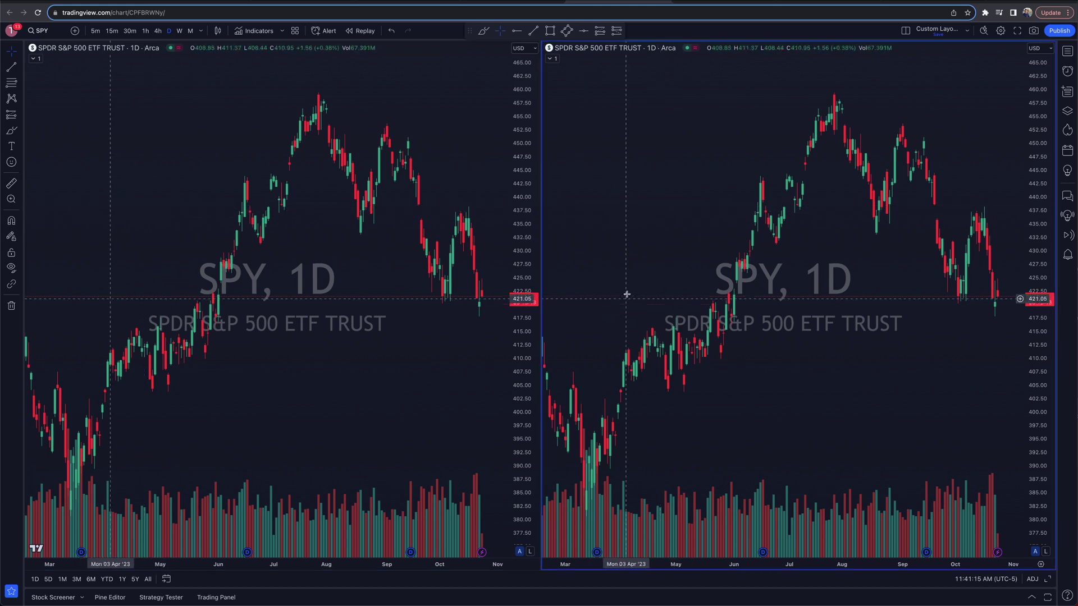
click(323, 282)
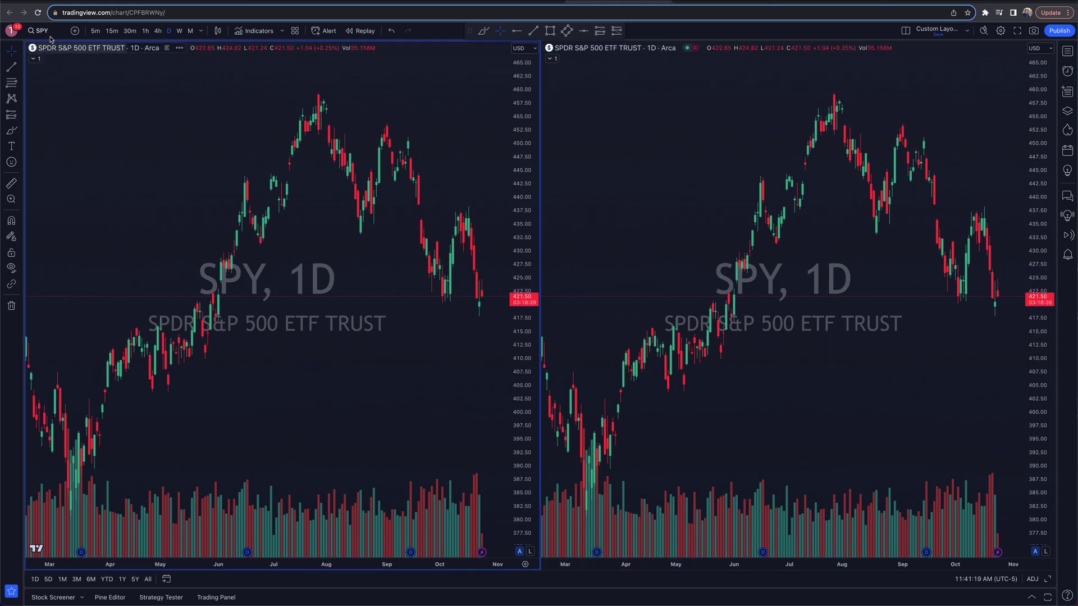
click(42, 31)
text(xom)
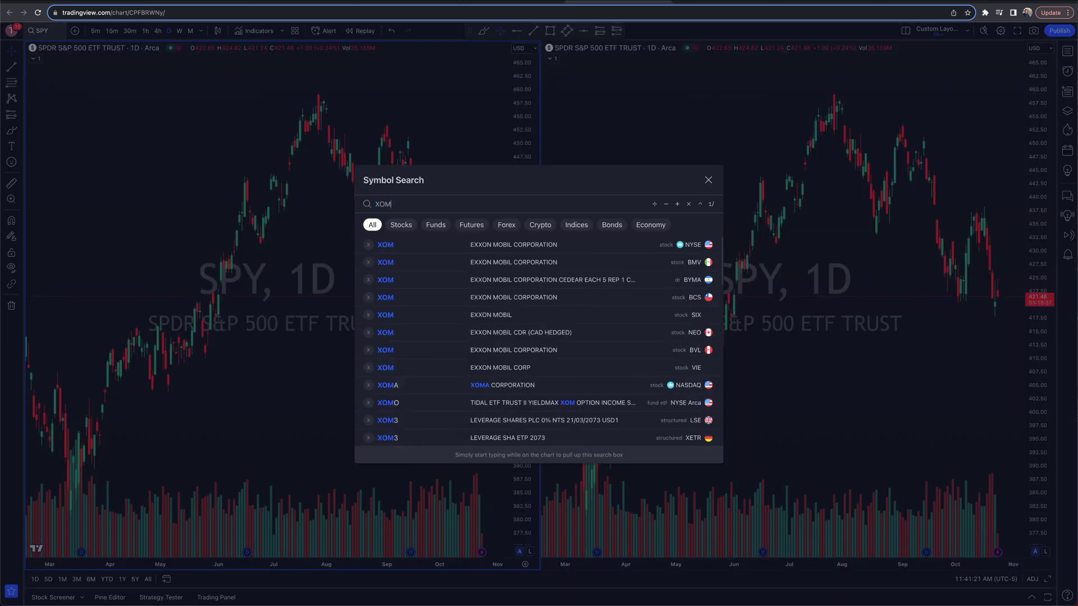
key(Return)
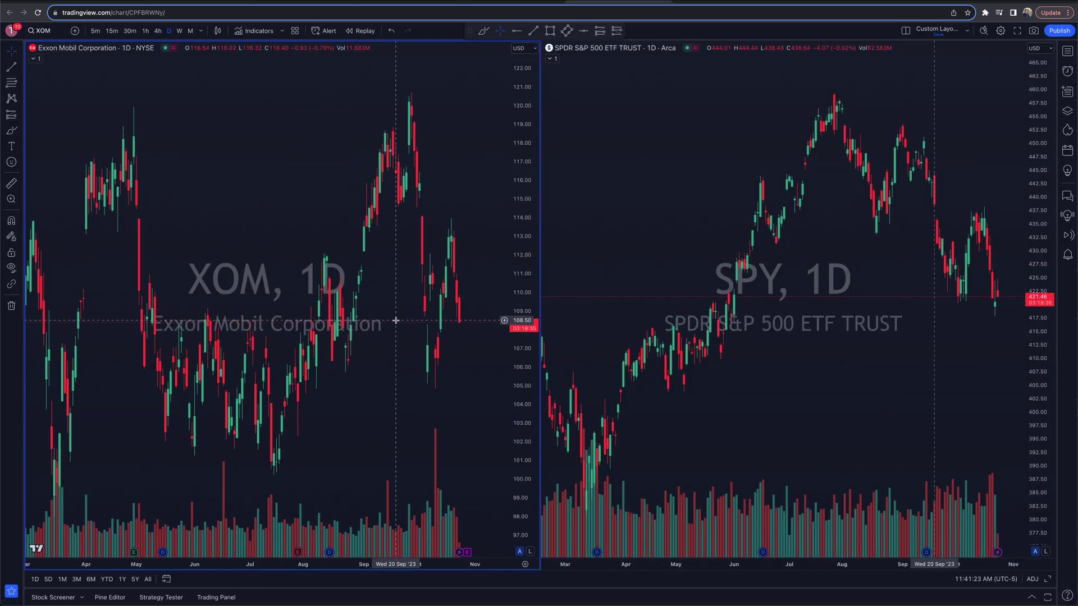
scroll(317, 329, right, 3)
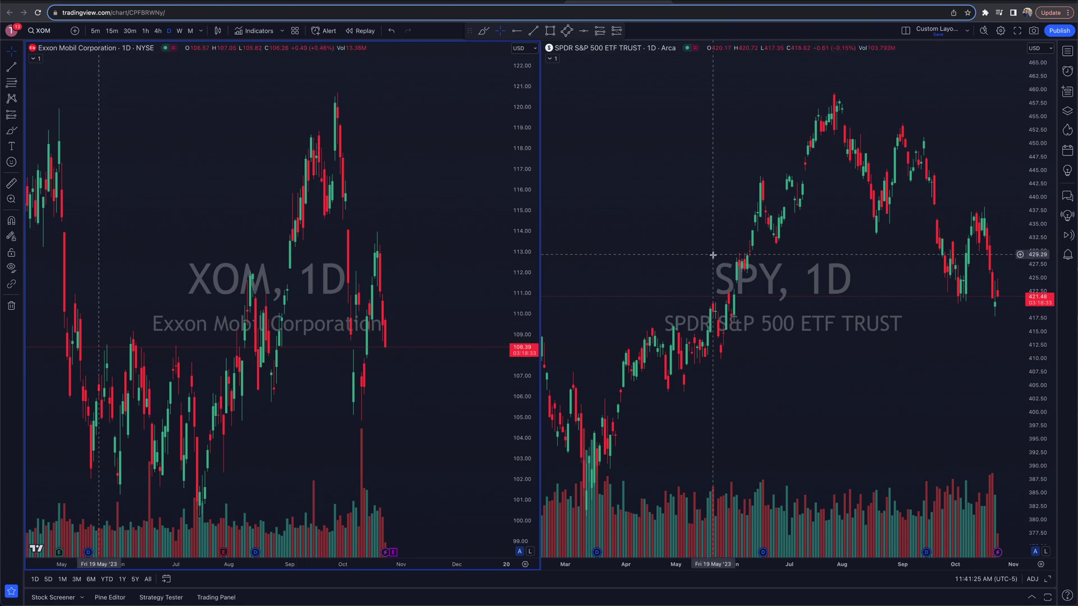
scroll(620, 147, right, 1)
Load NFLX into the right chart.
click(621, 146)
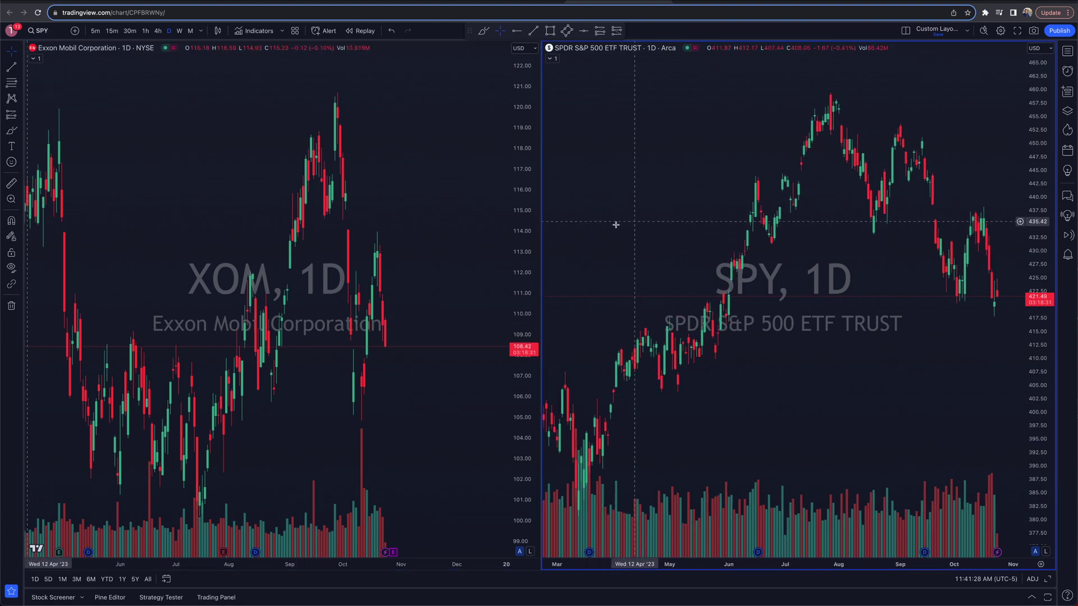
click(42, 31)
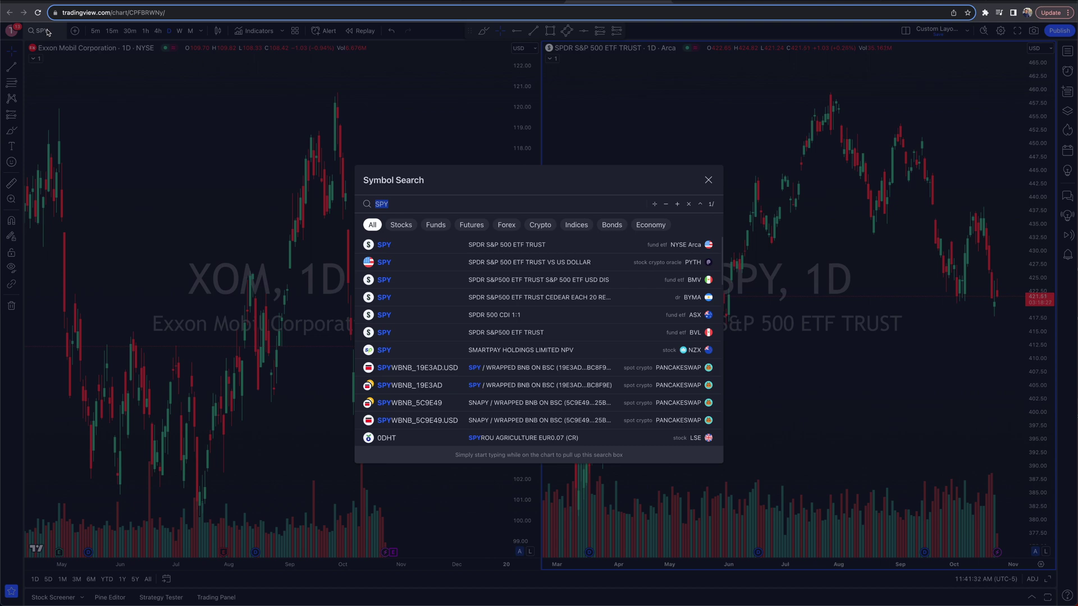
text(NFLX)
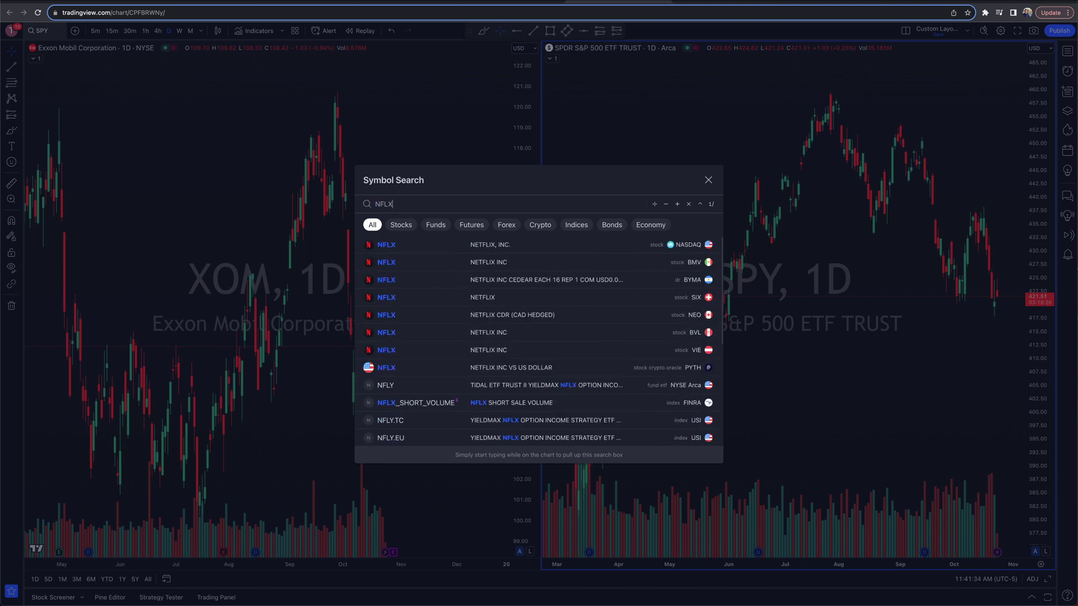
key(Return)
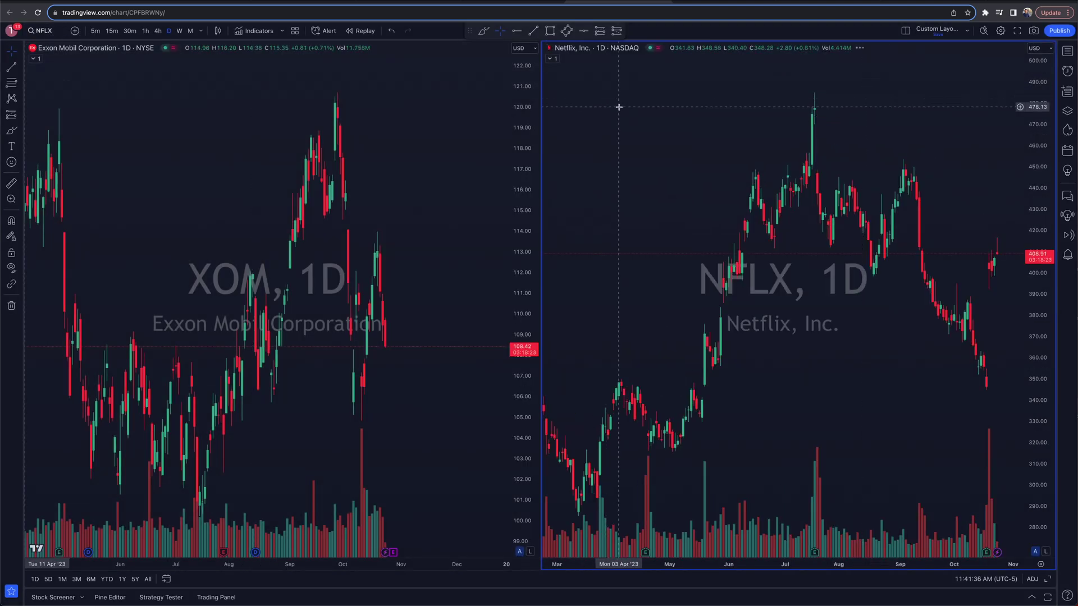
scroll(864, 197, right, 5)
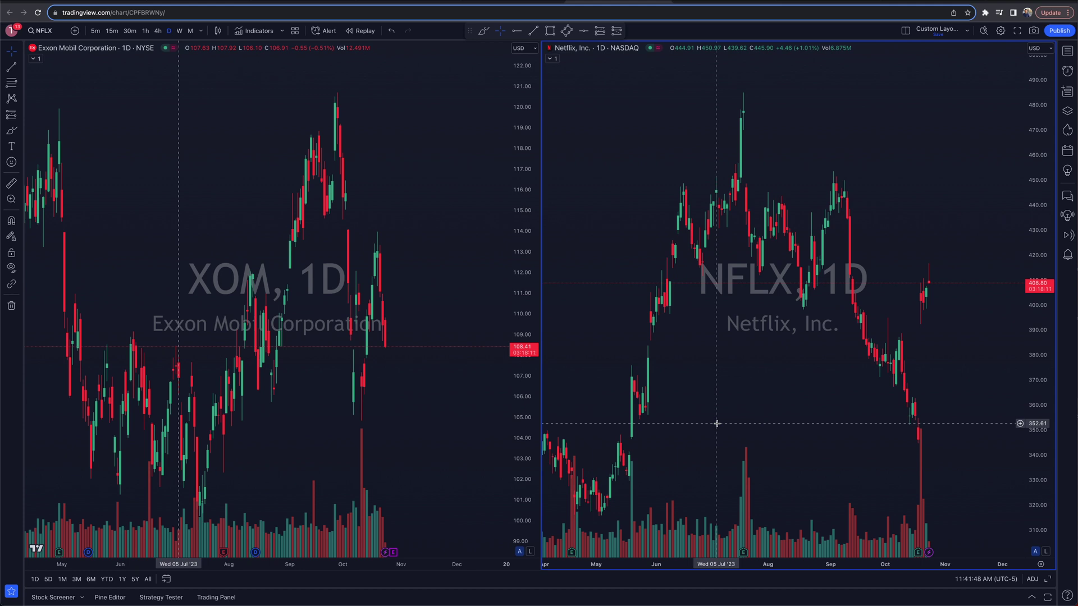
click(571, 48)
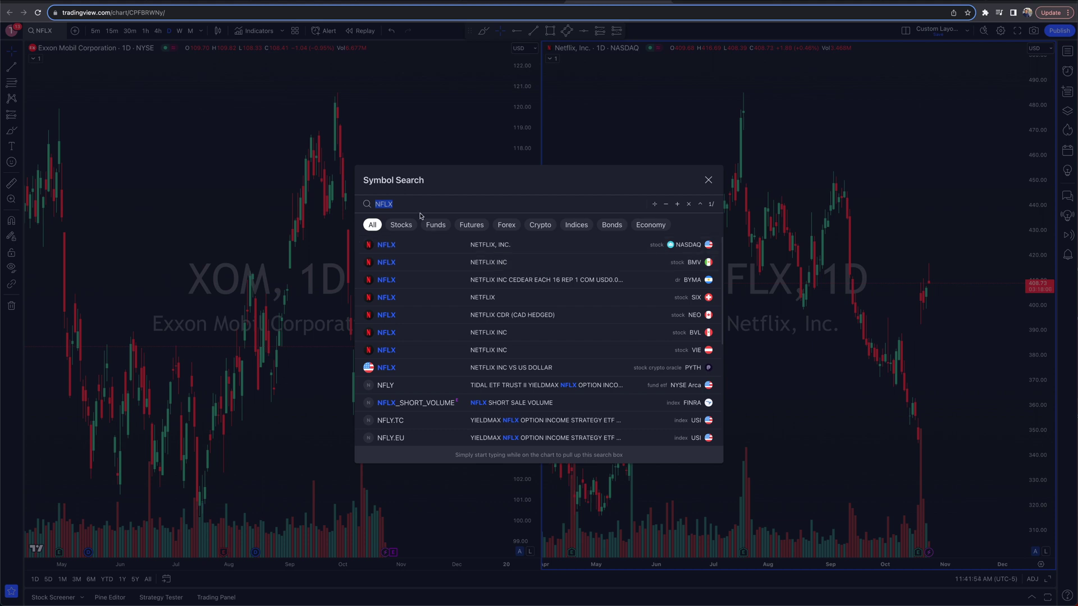
Replace NFLX with USOIL crude oil, try 5-minute bars, and frame its recent candles.
text(CRUDE)
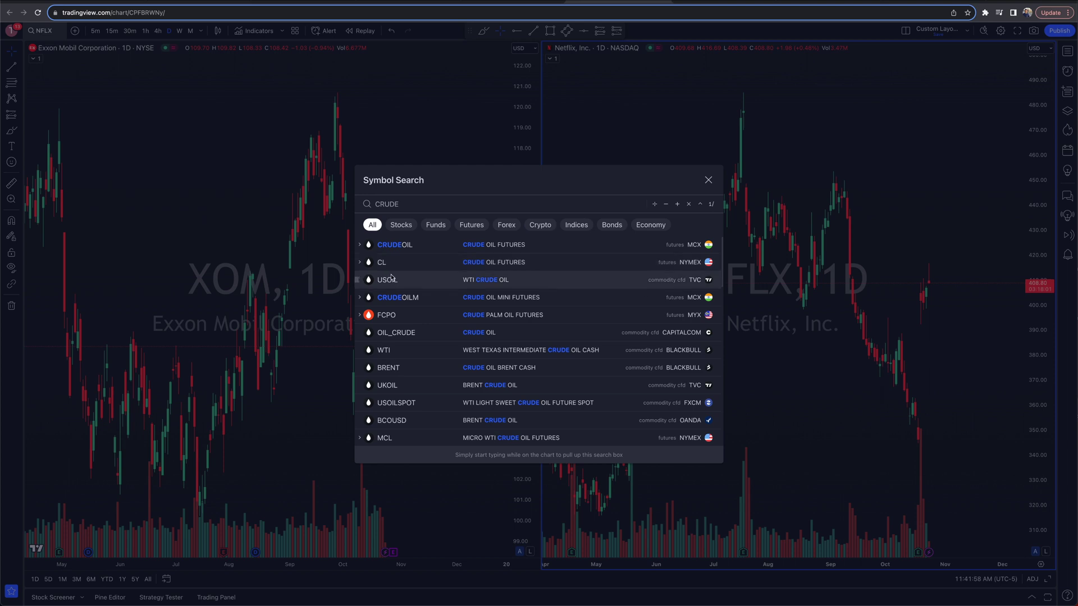
click(489, 284)
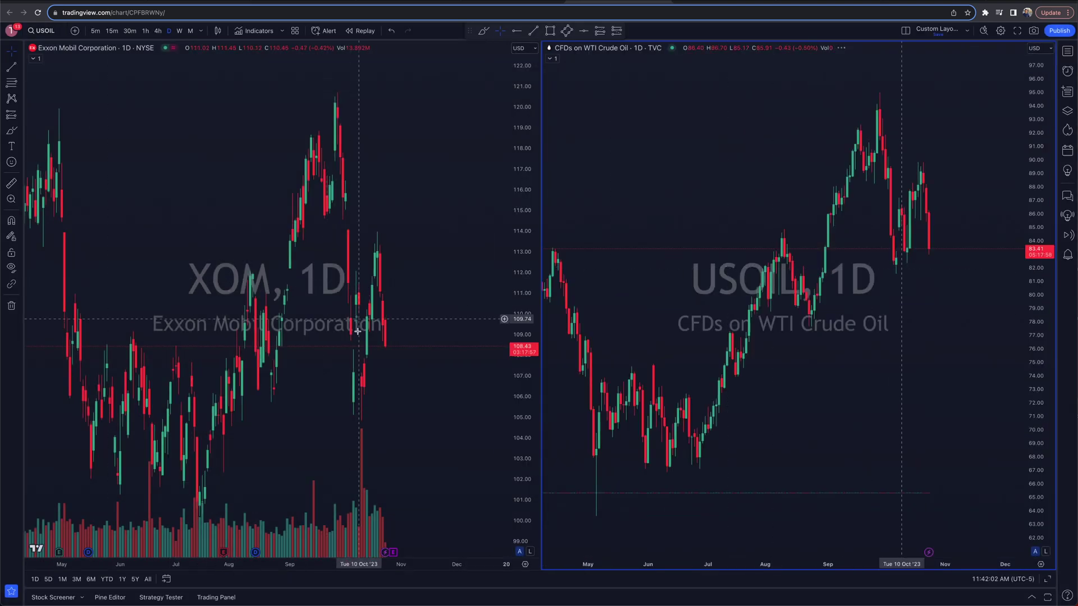
key(5)
key(Return)
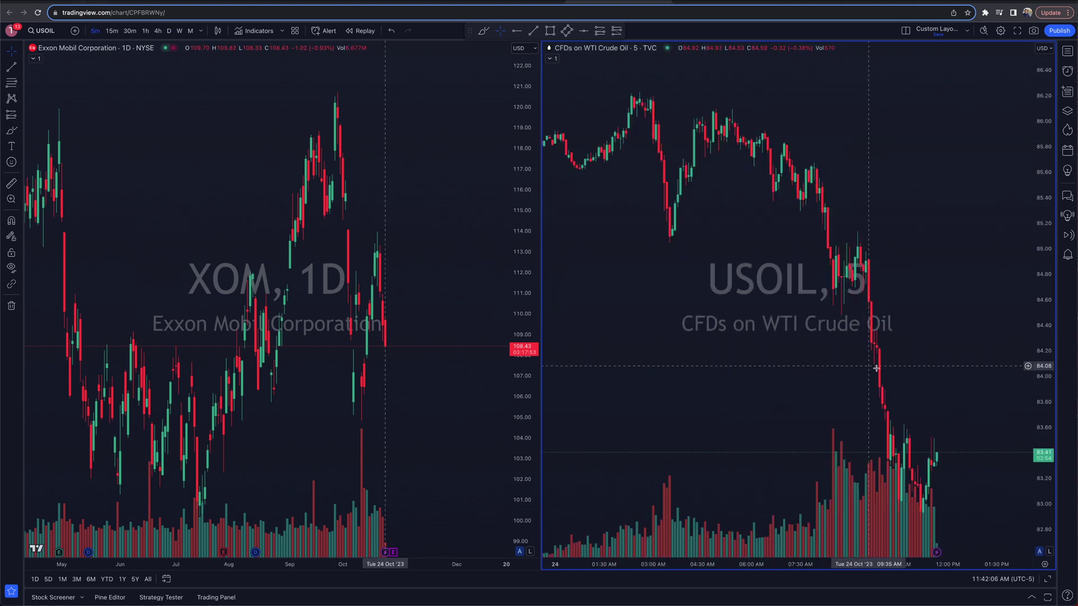
scroll(938, 414, up, 2)
drag(968, 329, 940, 236)
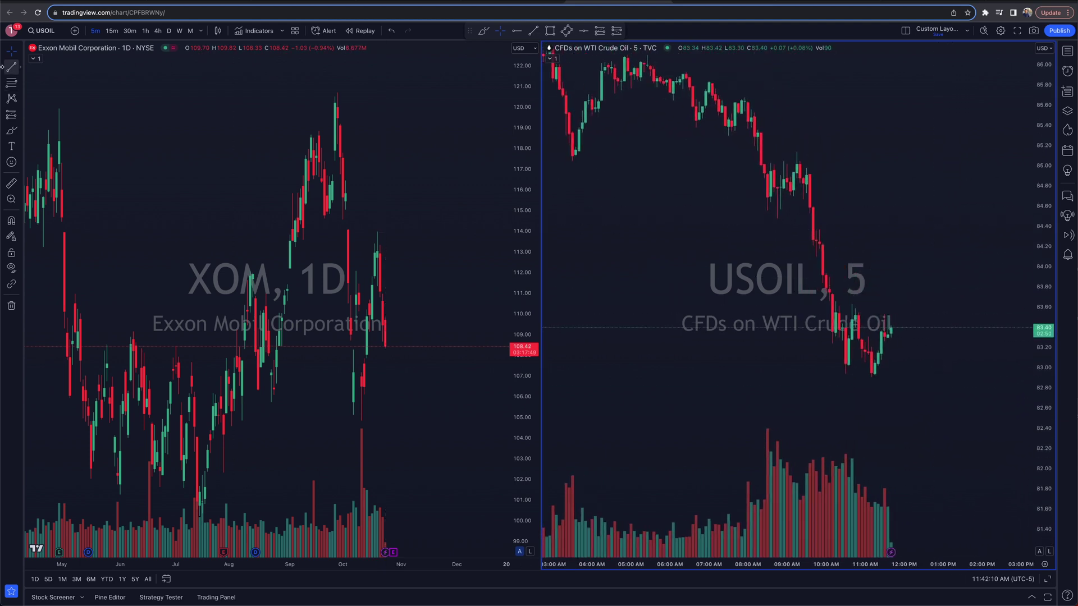
Switch the XOM chart to 5-minute bars and reposition the candles in both charts.
click(86, 56)
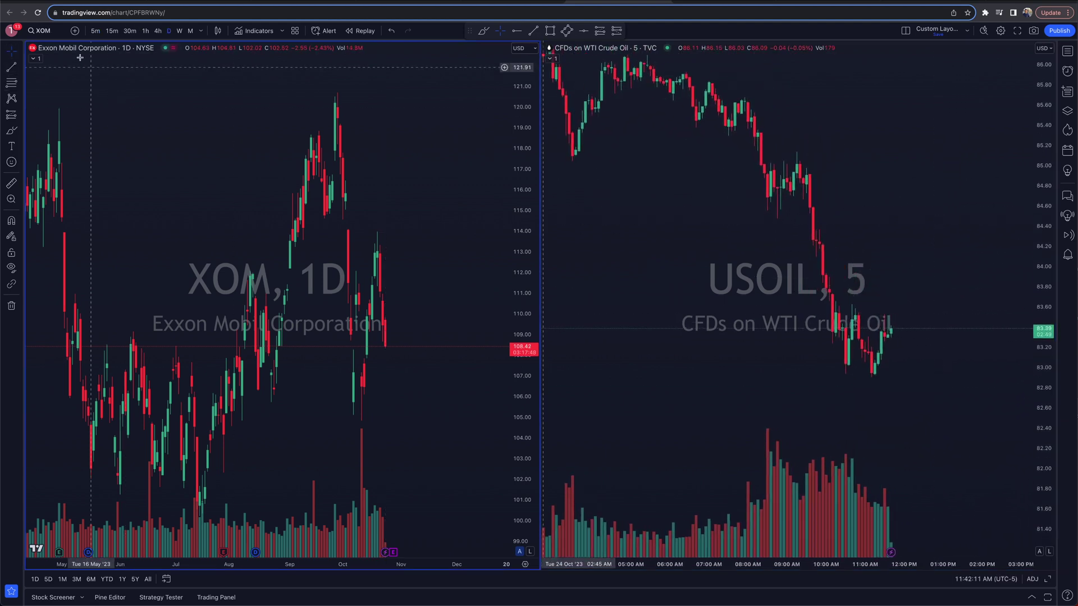
click(95, 32)
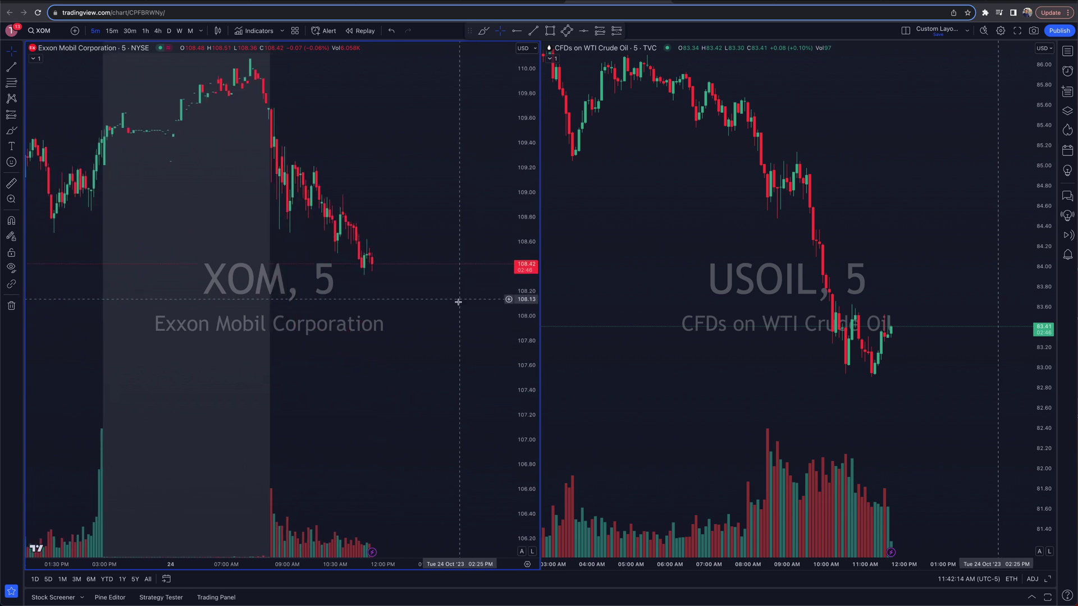
scroll(429, 399, up, 3)
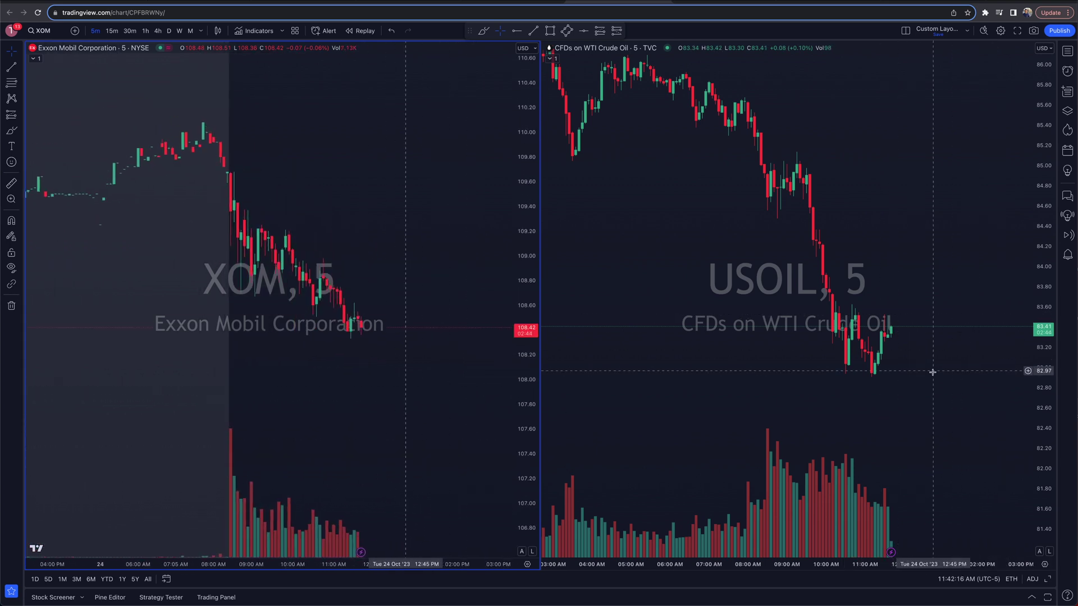
drag(926, 325, 943, 358)
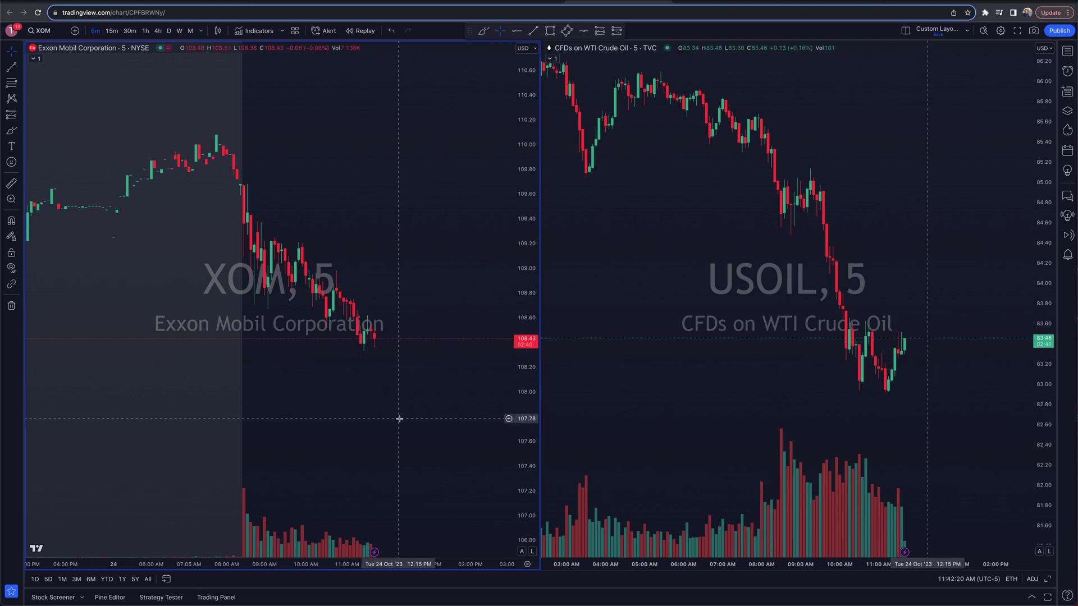
drag(399, 418, 413, 458)
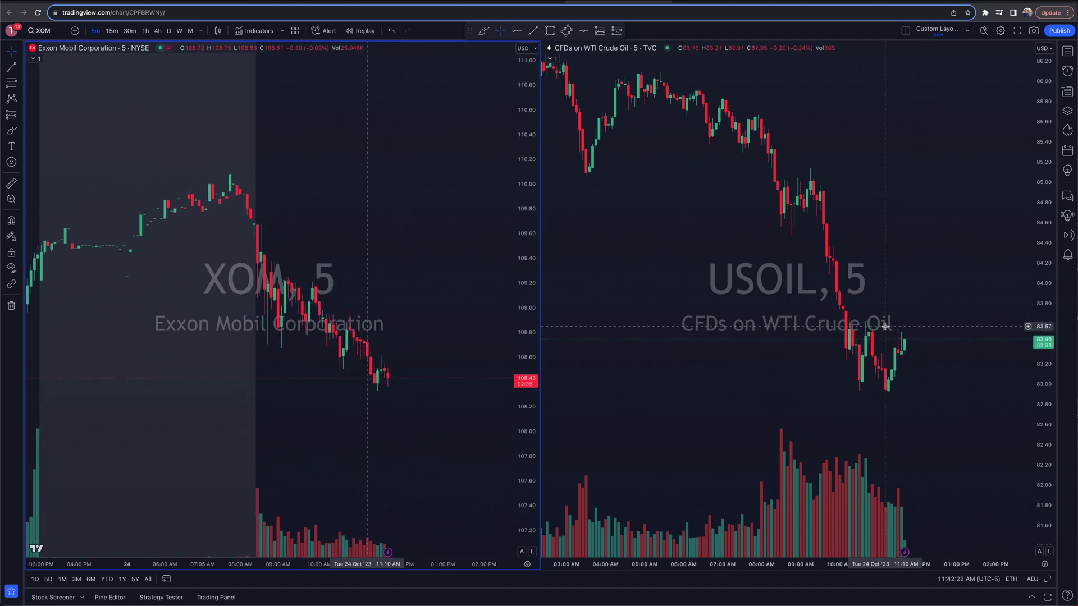
click(934, 243)
scroll(934, 243, right, 2)
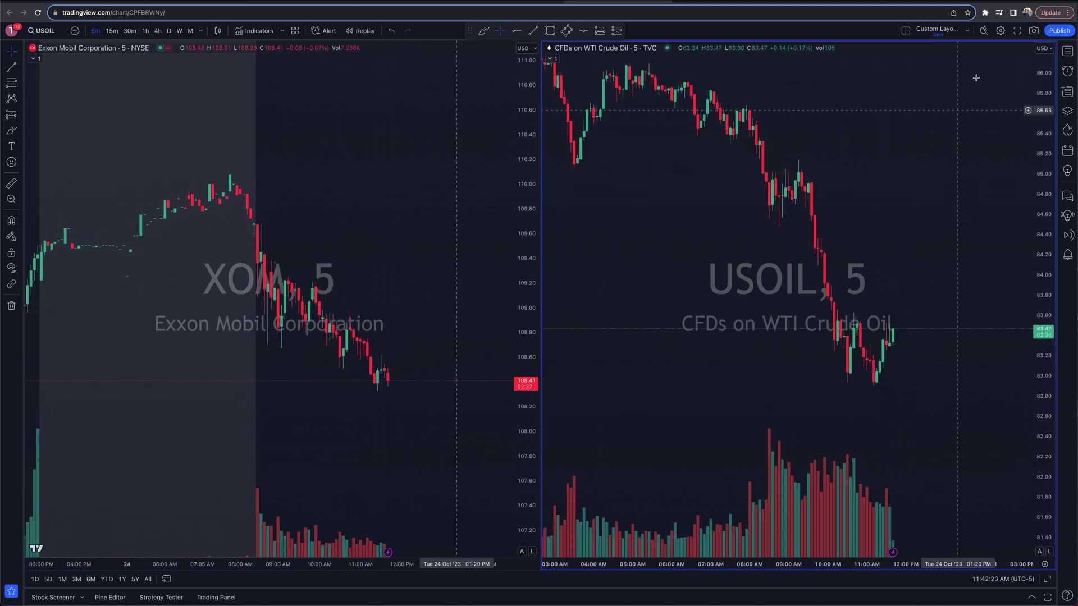
click(906, 32)
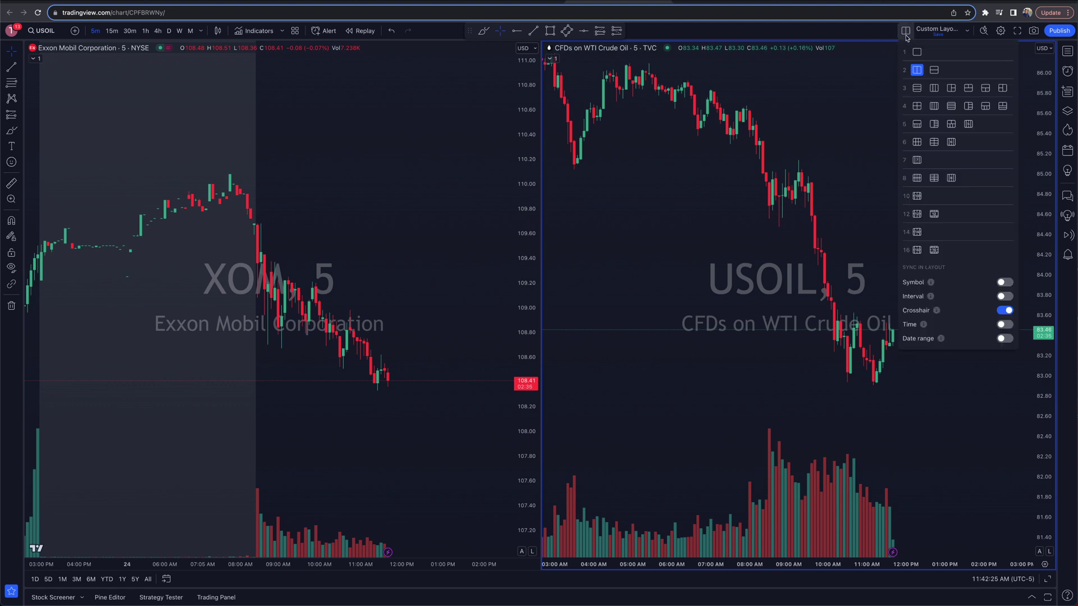
Switch to a three-chart layout with SPY loaded in the new right pane.
click(934, 89)
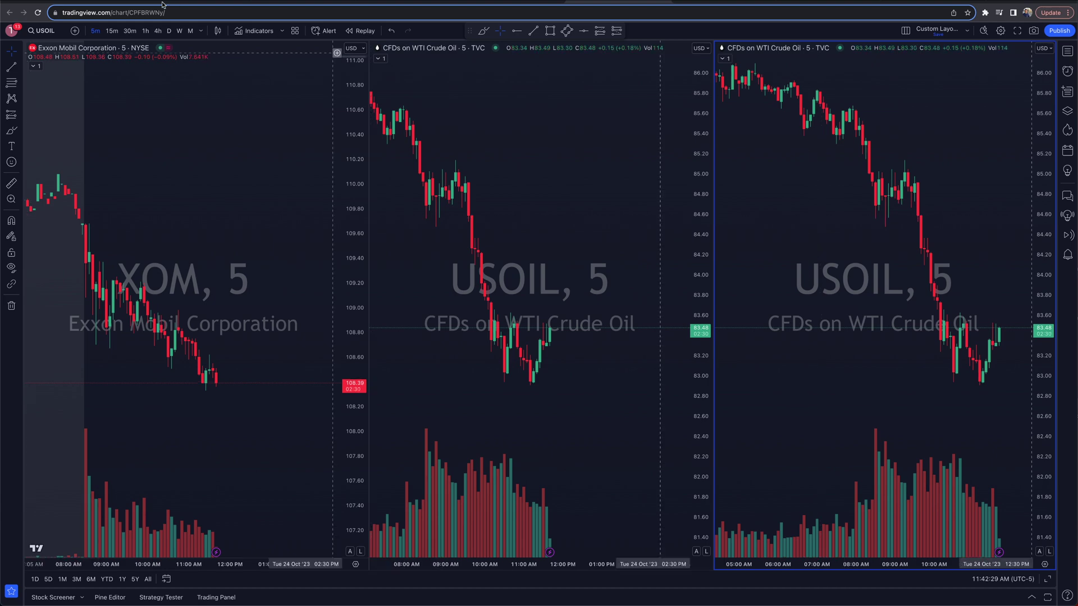
click(54, 34)
text(SPY)
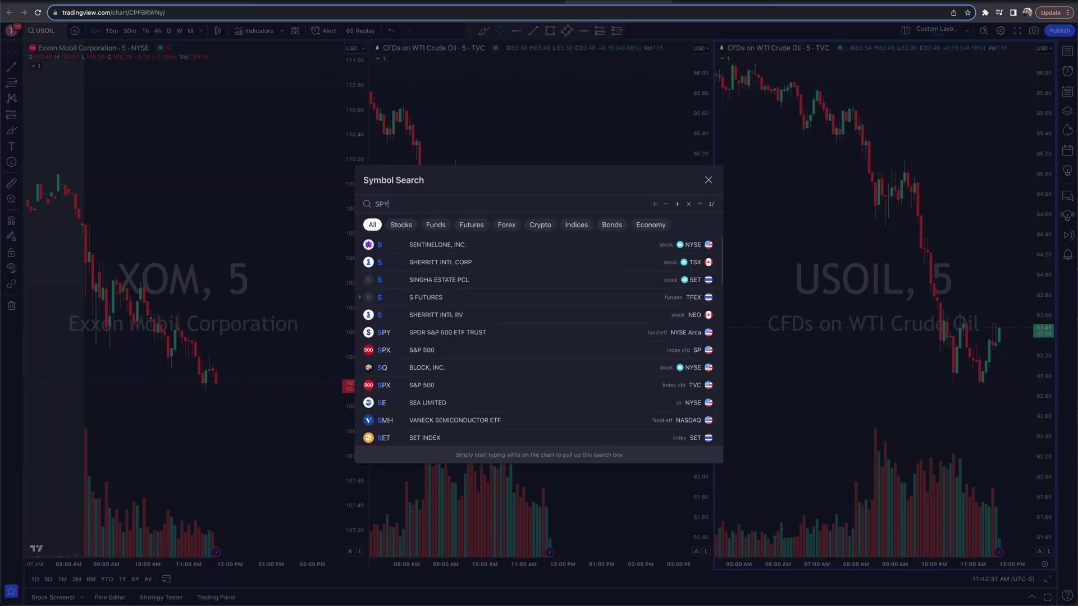
key(Return)
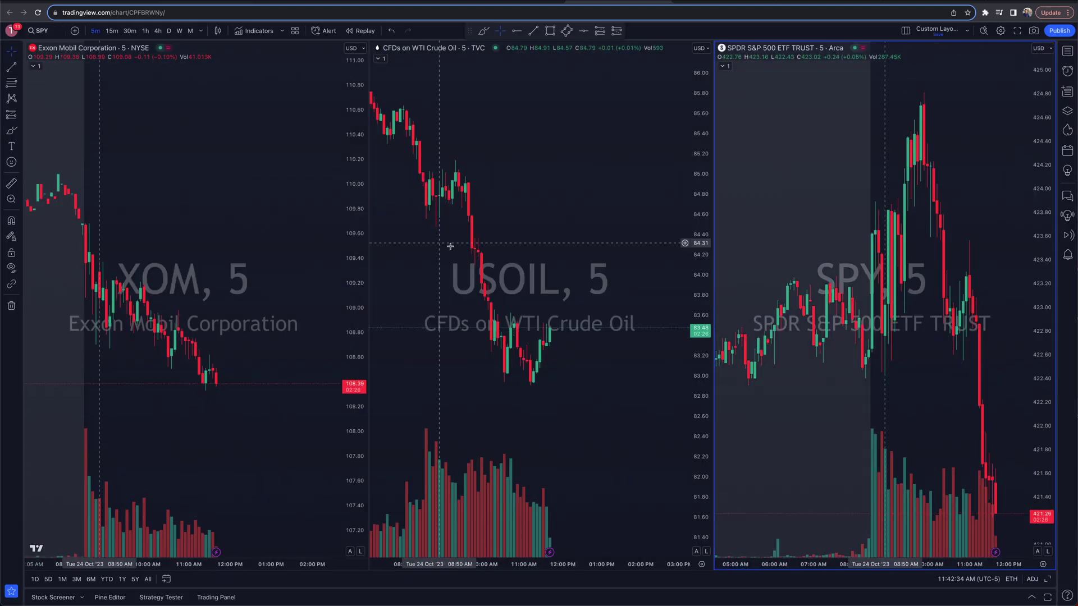
Pan and rescale the XOM, USOIL and SPY charts, then reopen the watchlist panel.
drag(264, 283, 282, 147)
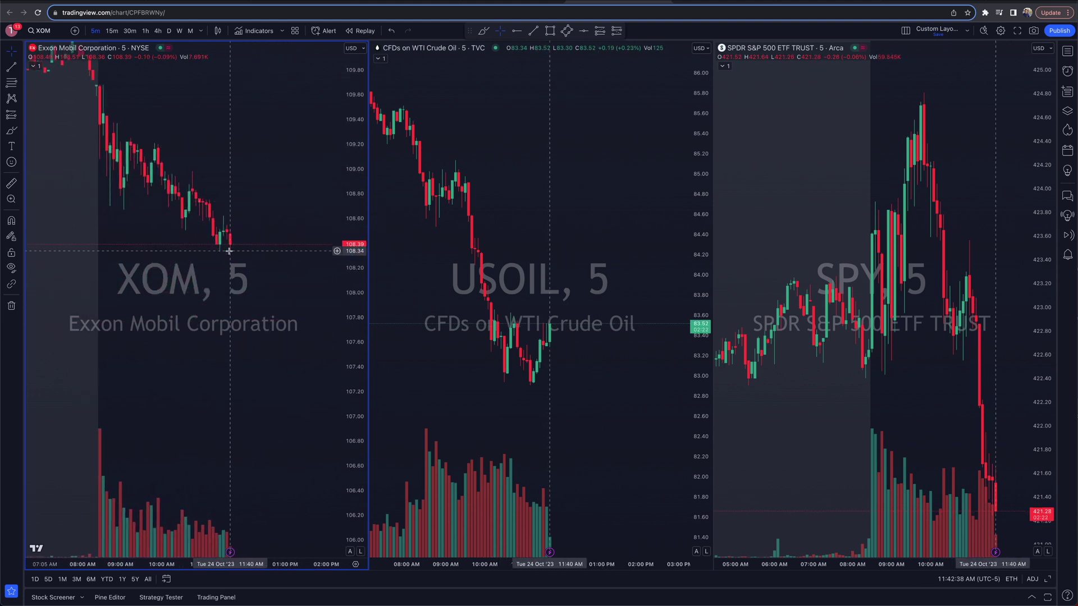
drag(617, 174, 623, 230)
drag(1042, 329, 1041, 360)
drag(977, 253, 952, 384)
drag(263, 352, 249, 450)
scroll(248, 451, up, 2)
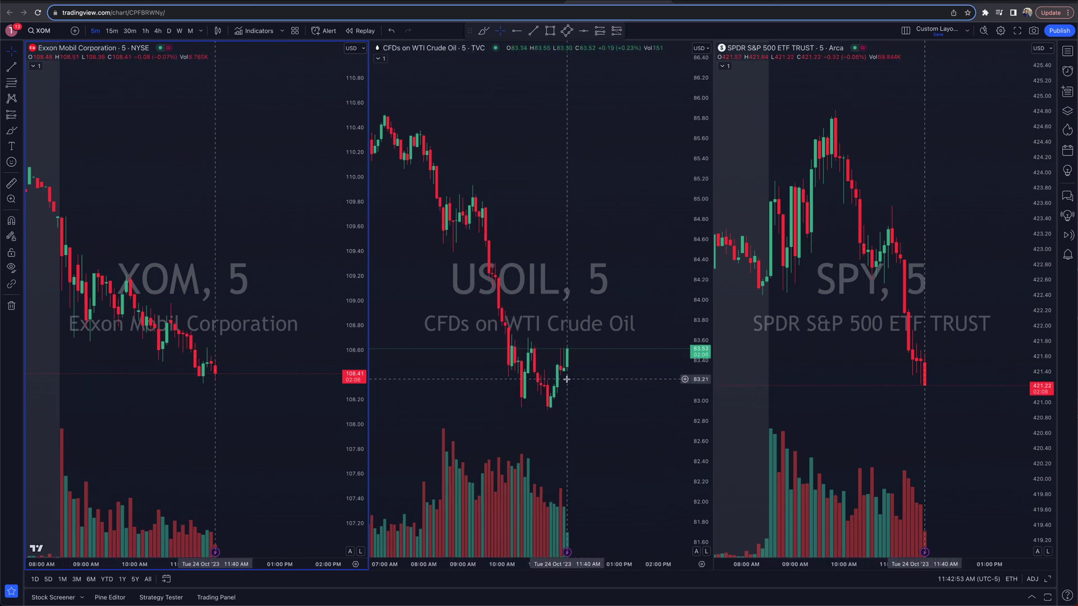
scroll(561, 413, up, 1)
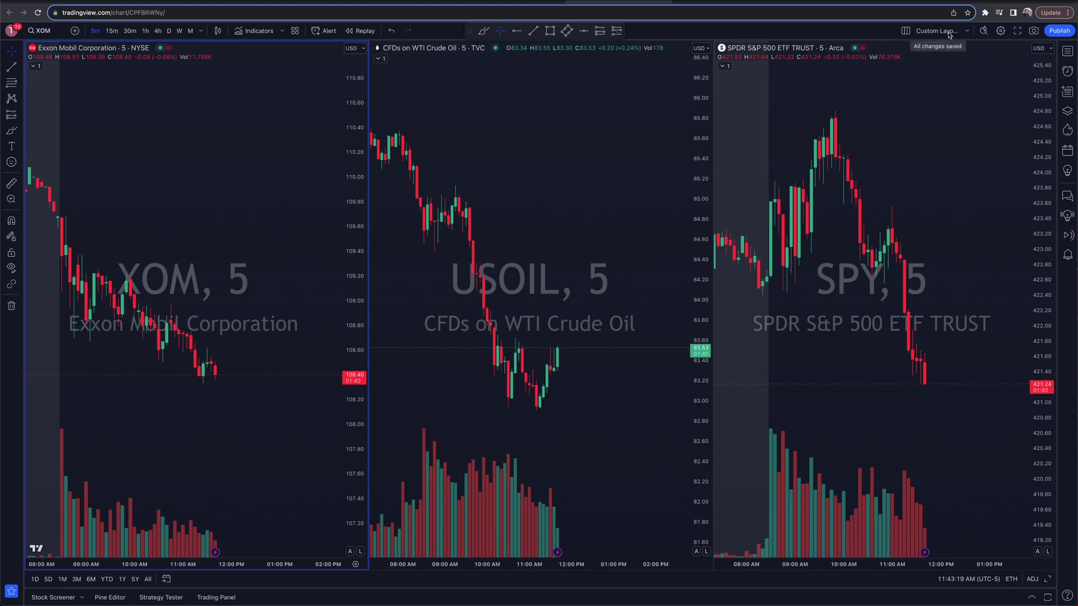
click(960, 112)
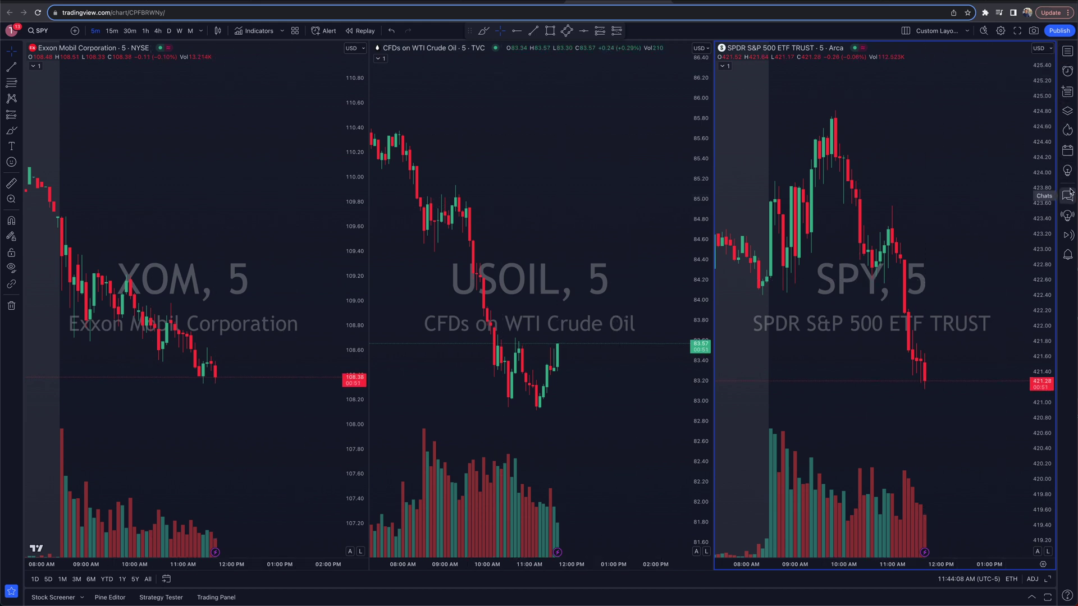
click(1067, 52)
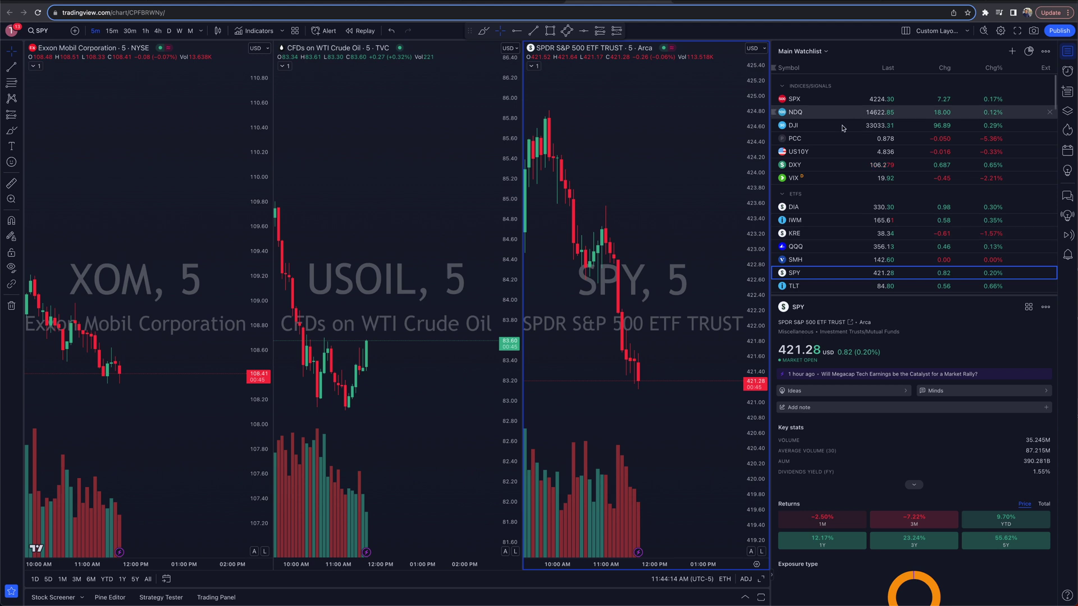
Close the watchlist and check plan limits for charts per tab, where Plus allows 4.
mouse_move(795, 195)
mouse_down()
mouse_move(810, 193)
mouse_move(789, 191)
mouse_up()
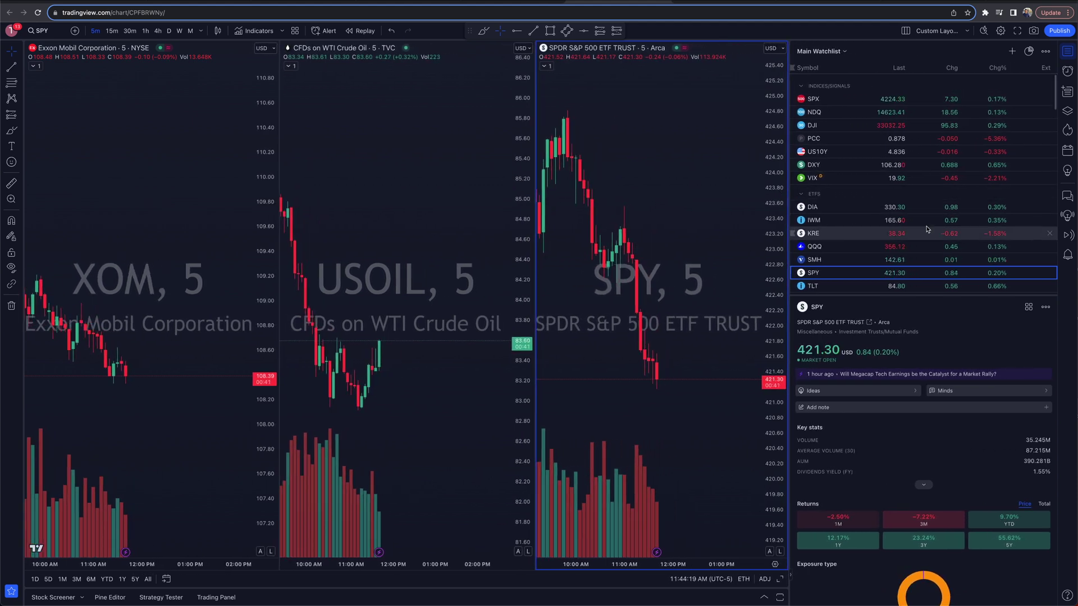
click(1065, 53)
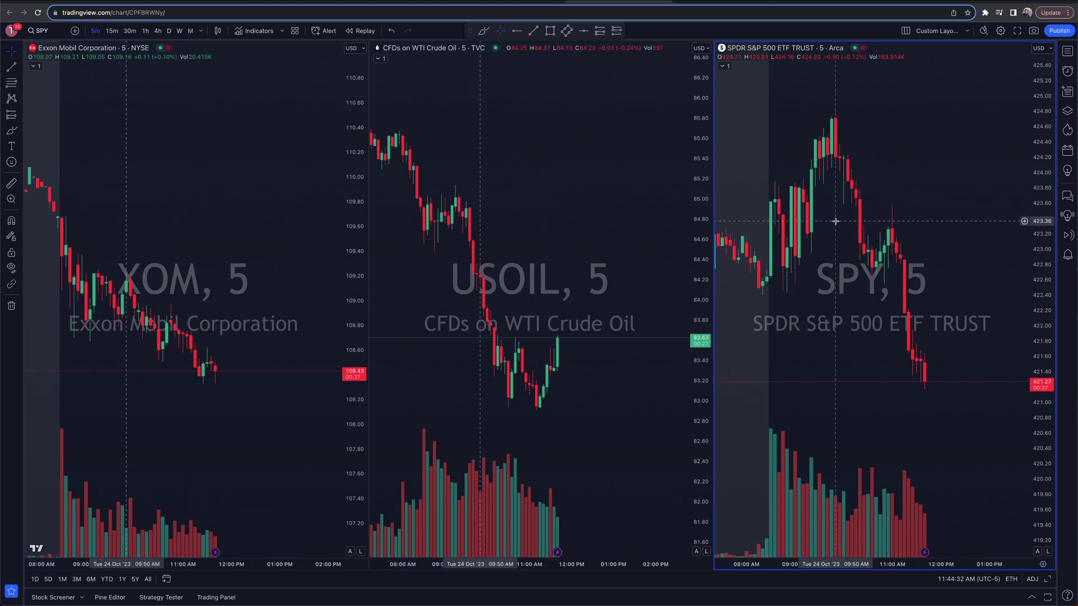
scroll(842, 292, right, 2)
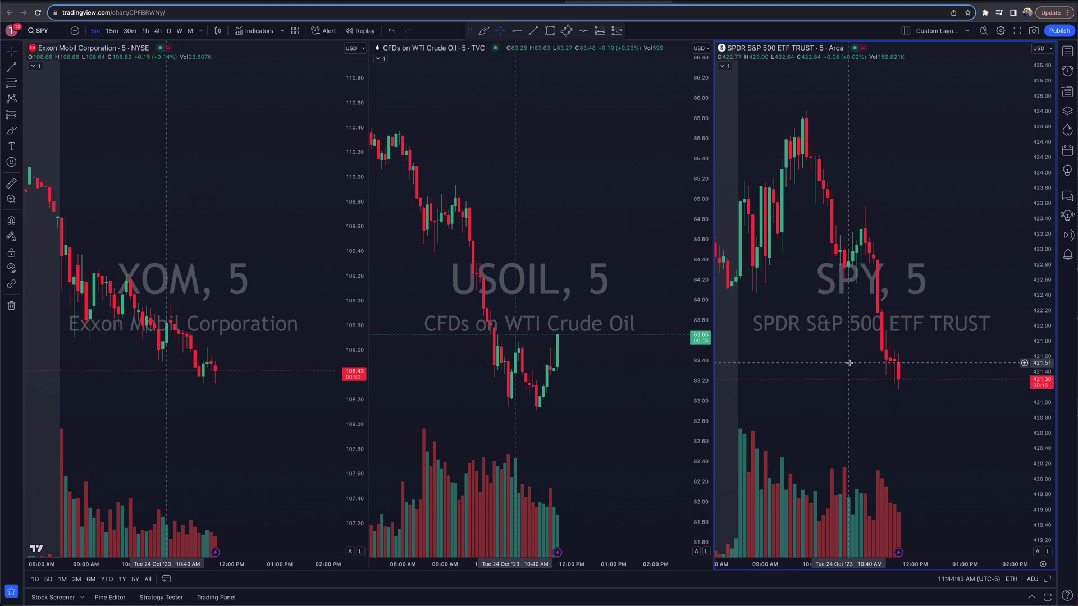
click(915, 5)
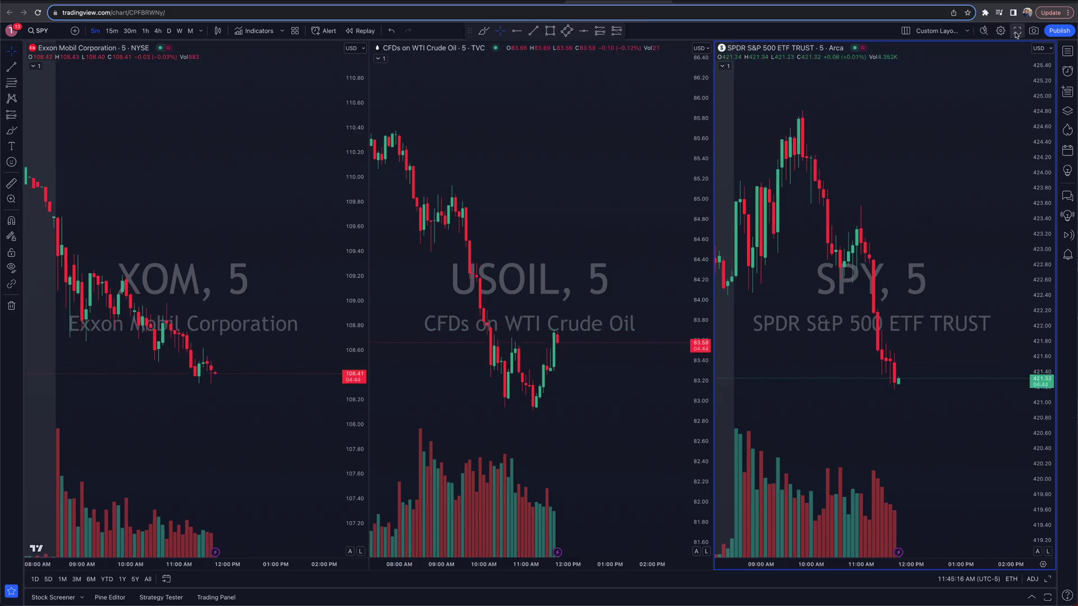
Back on the three-chart view, list the layout choices of up to 16 charts.
click(905, 30)
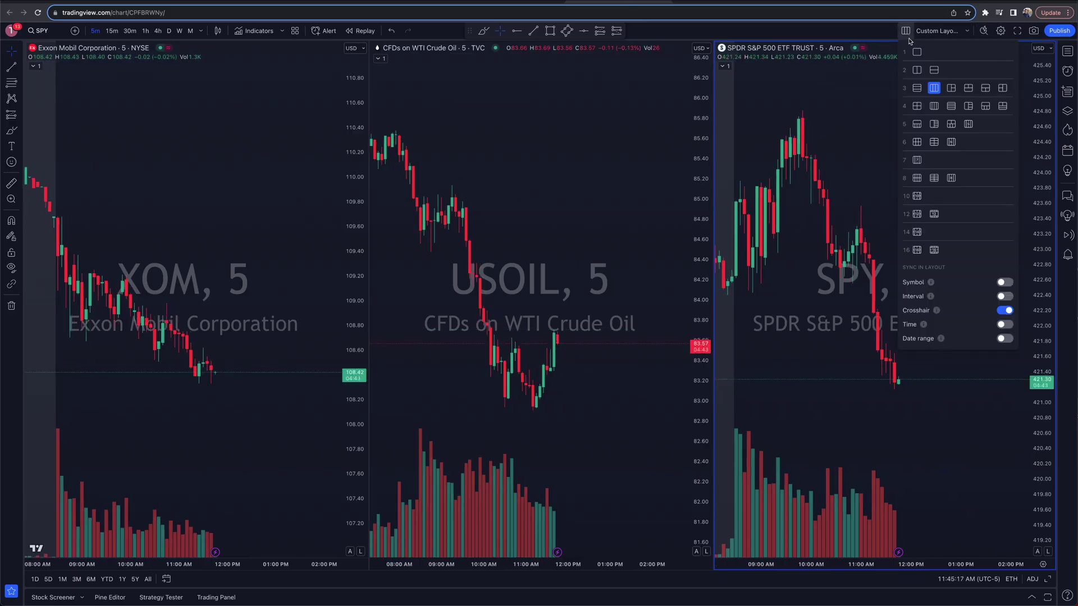
Try the 2x2 four-chart grid, then the six-chart layout, dismissing the upgrade prompt.
click(917, 106)
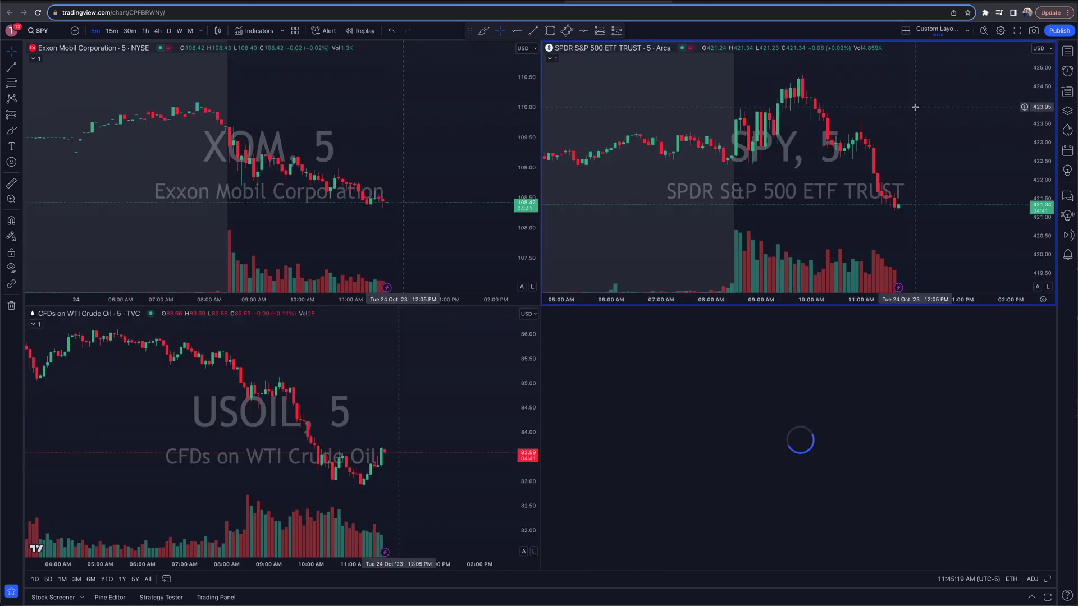
click(905, 30)
click(916, 144)
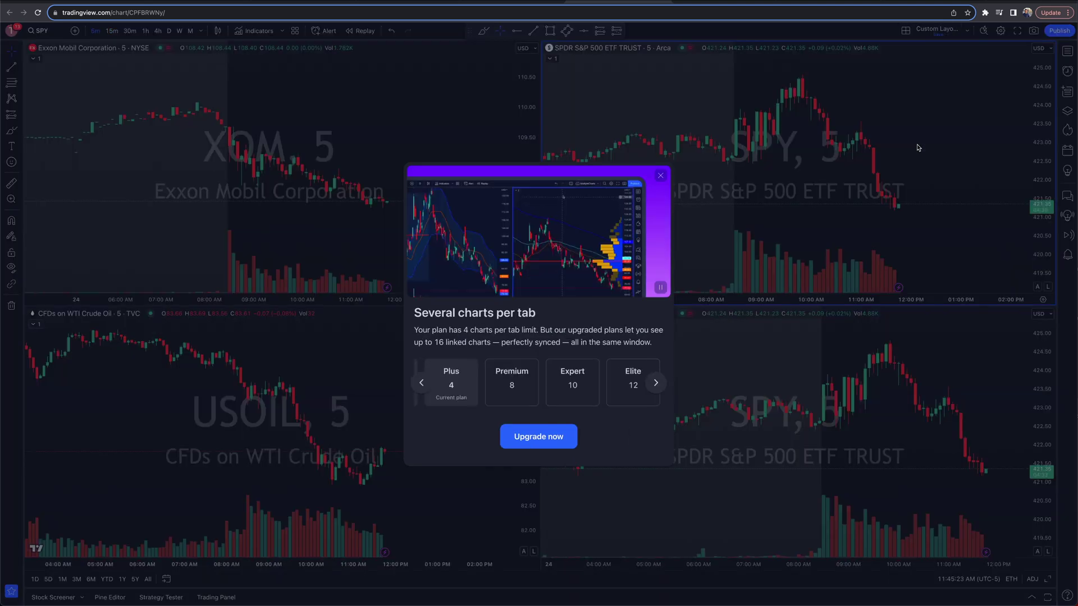
click(660, 178)
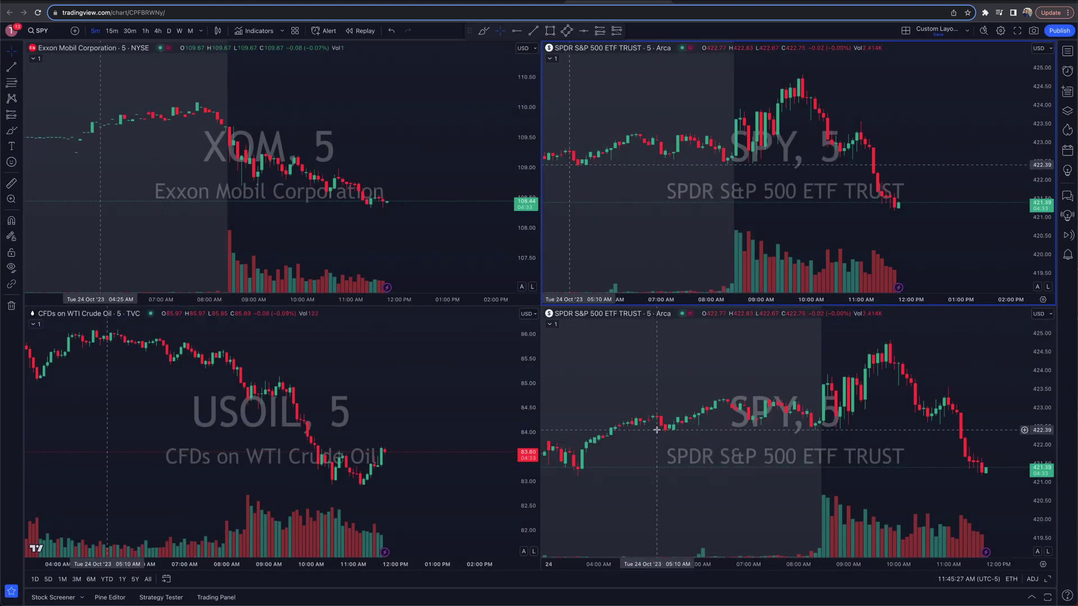
click(906, 2)
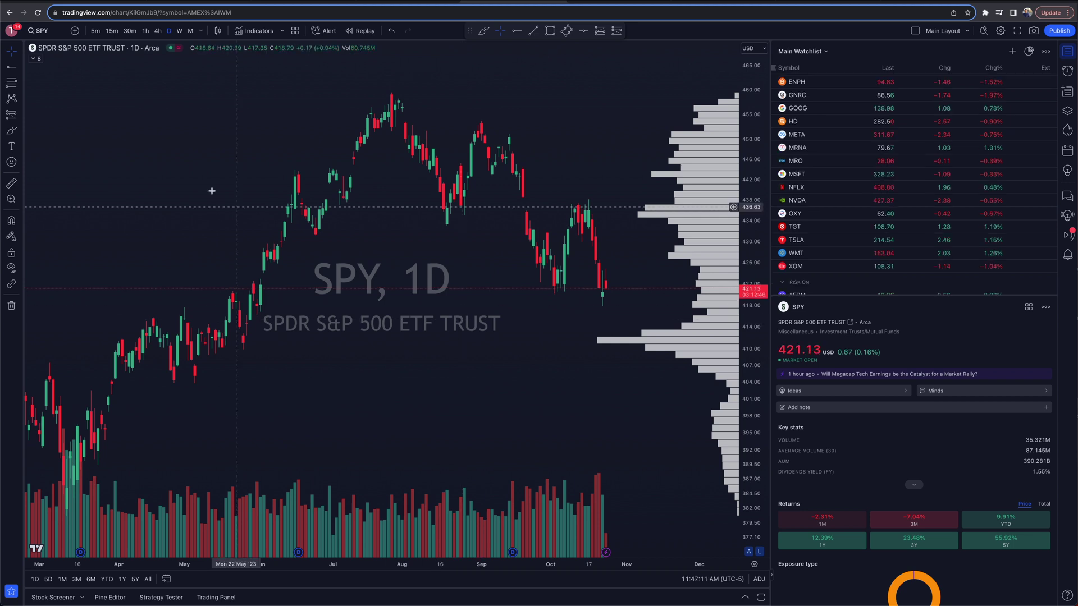
Open Chart settings and browse the Symbol, Status line and Scales sections.
click(1001, 32)
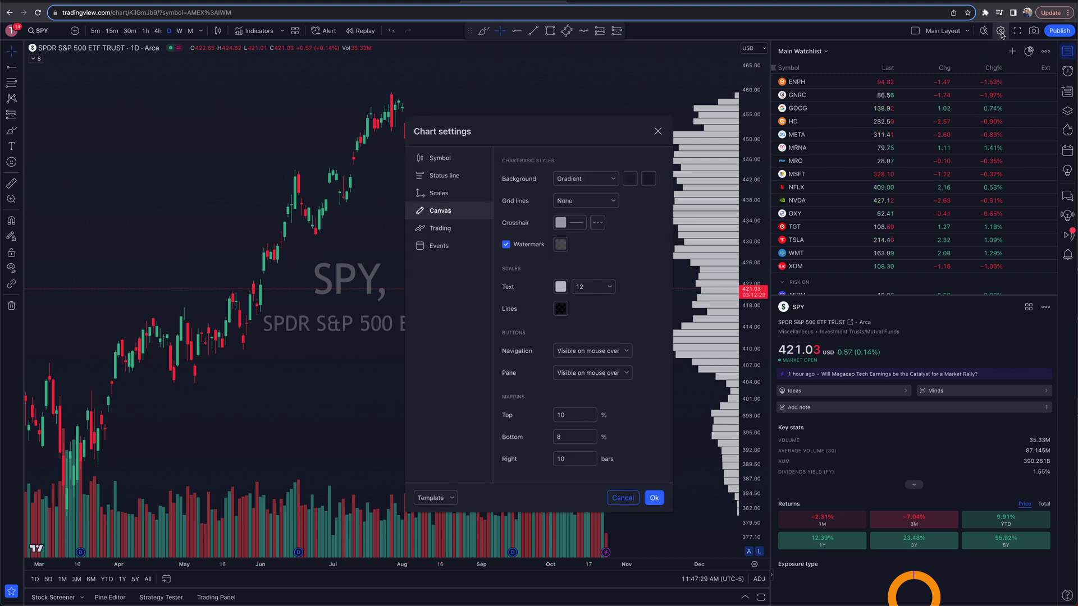
click(452, 158)
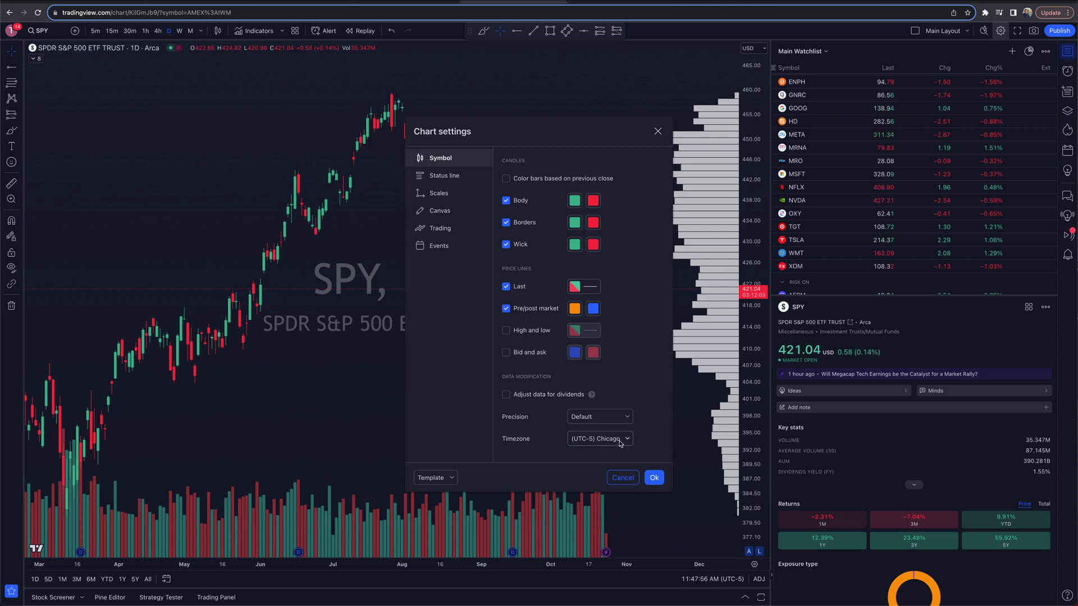
click(444, 175)
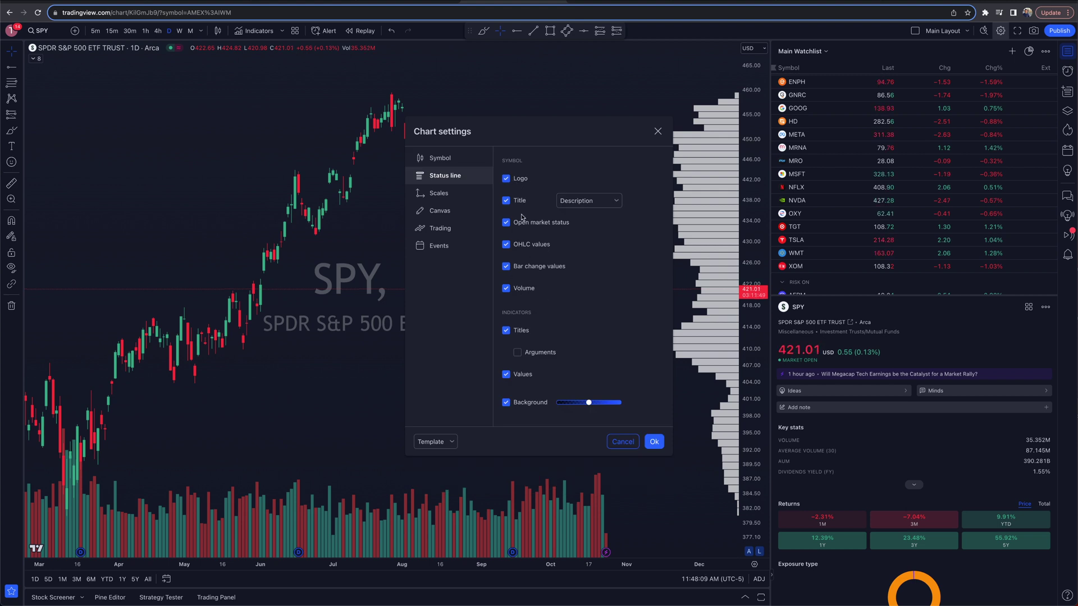
click(438, 192)
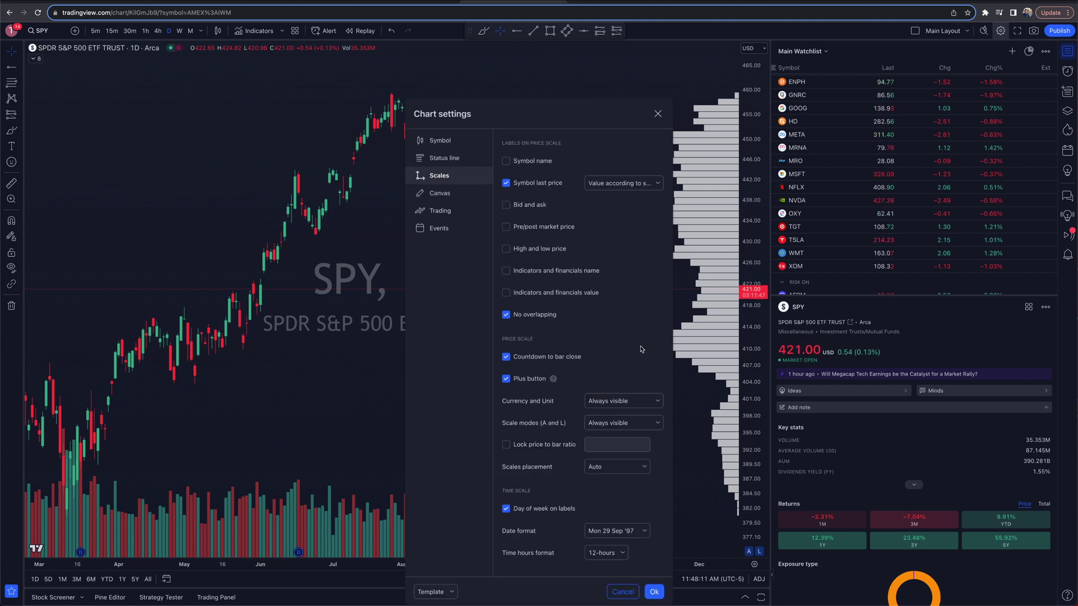
Turn on the symbol name label on the price scale, keeping the last-price label shown.
drag(560, 143, 463, 114)
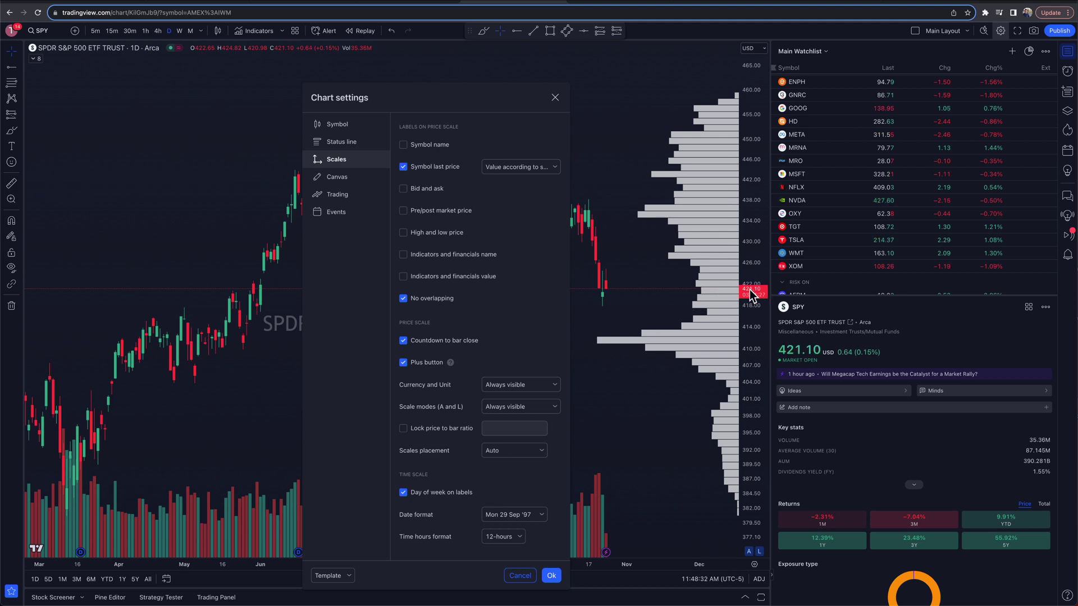
click(403, 167)
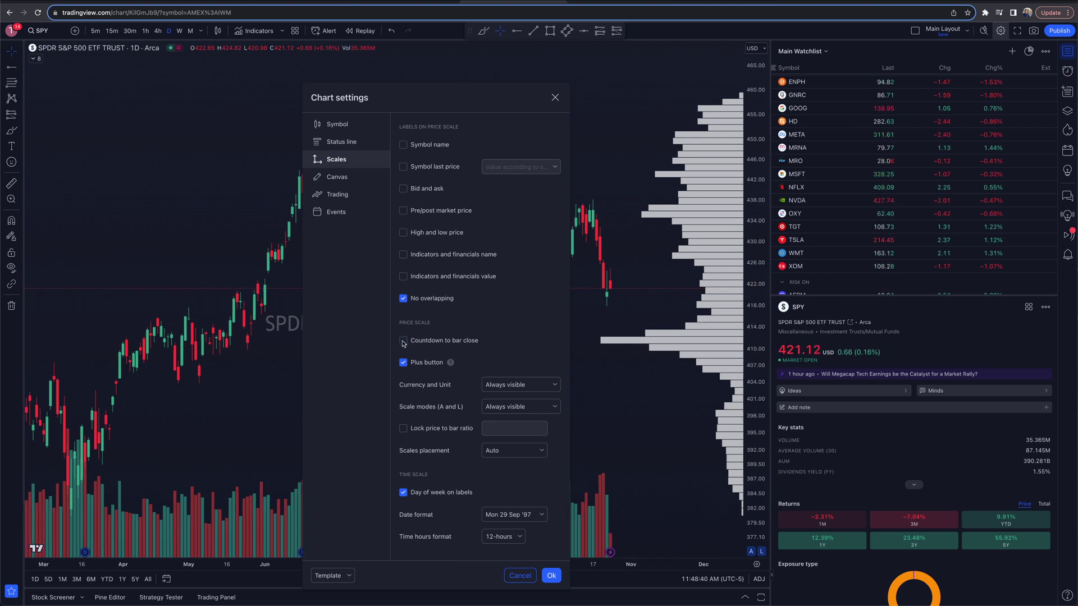
click(403, 145)
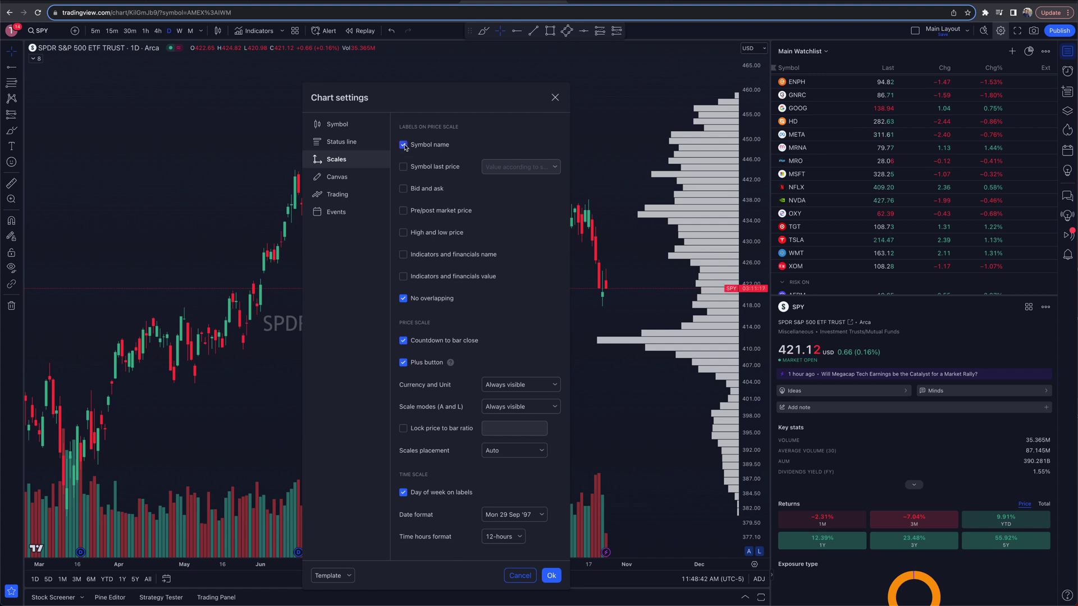
click(403, 167)
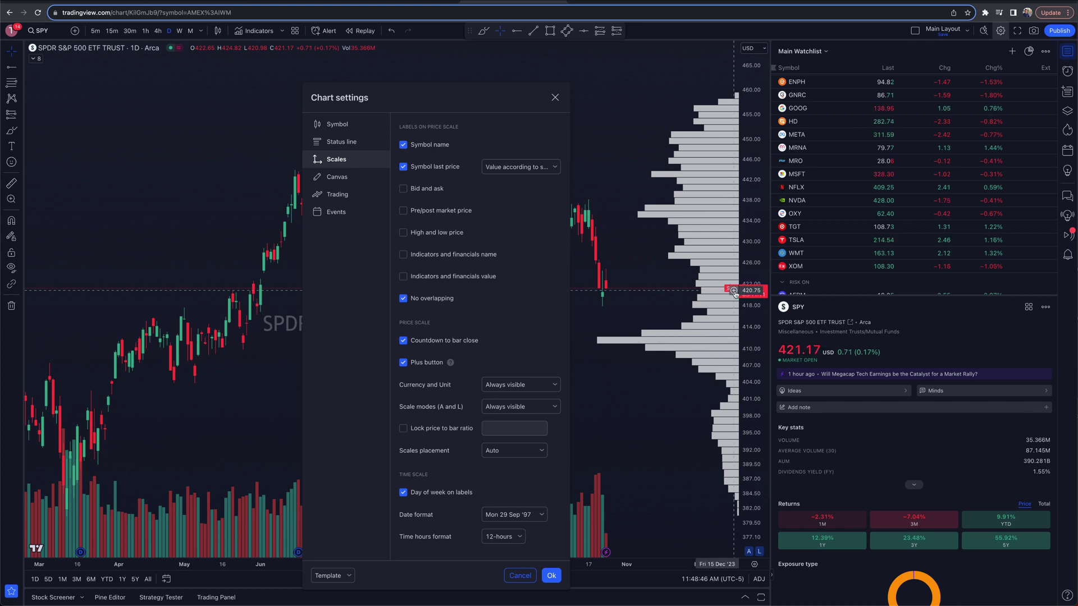
Try the bid/ask and high/low price labels, leave both off, and go to Canvas settings.
click(403, 188)
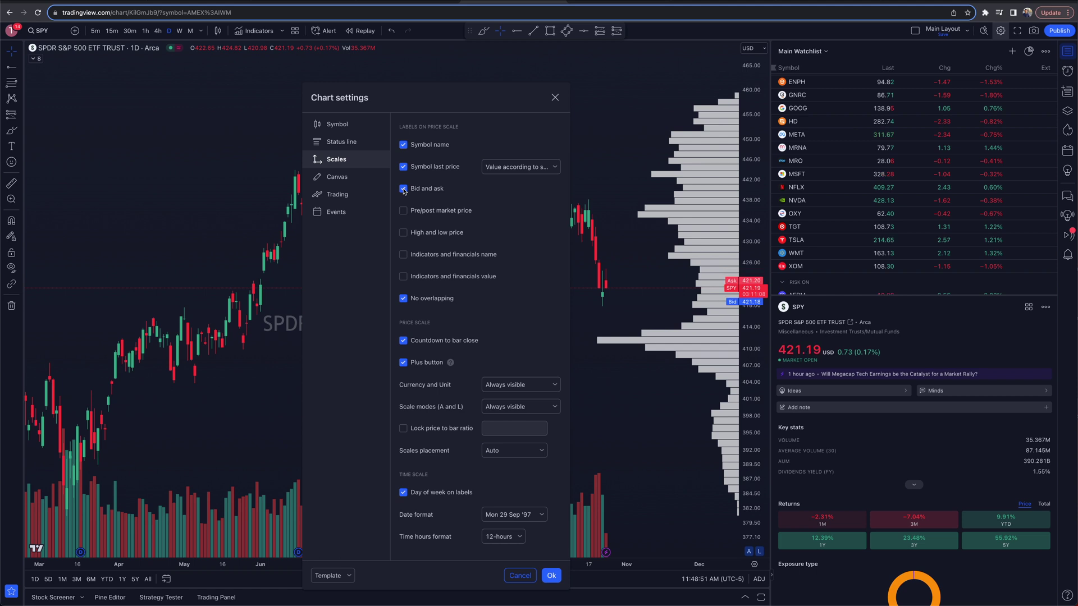
click(403, 189)
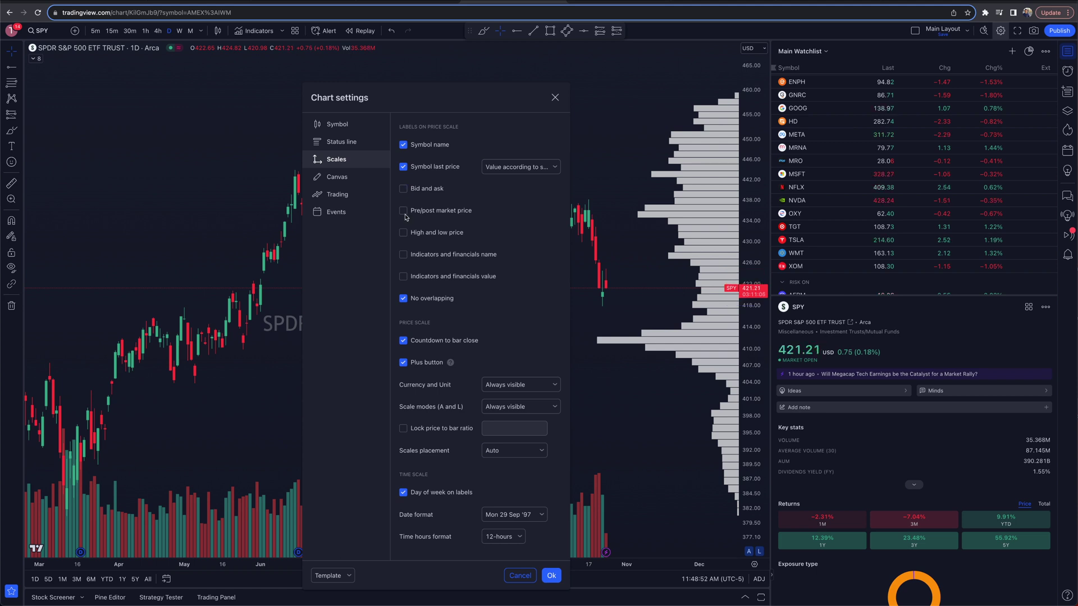
click(403, 233)
click(402, 233)
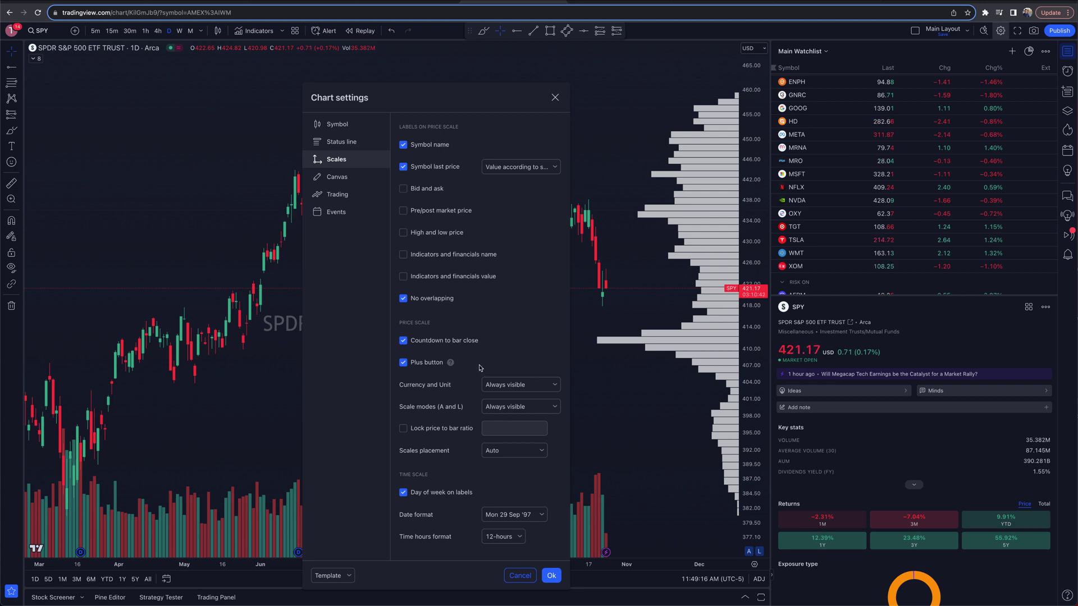
click(333, 181)
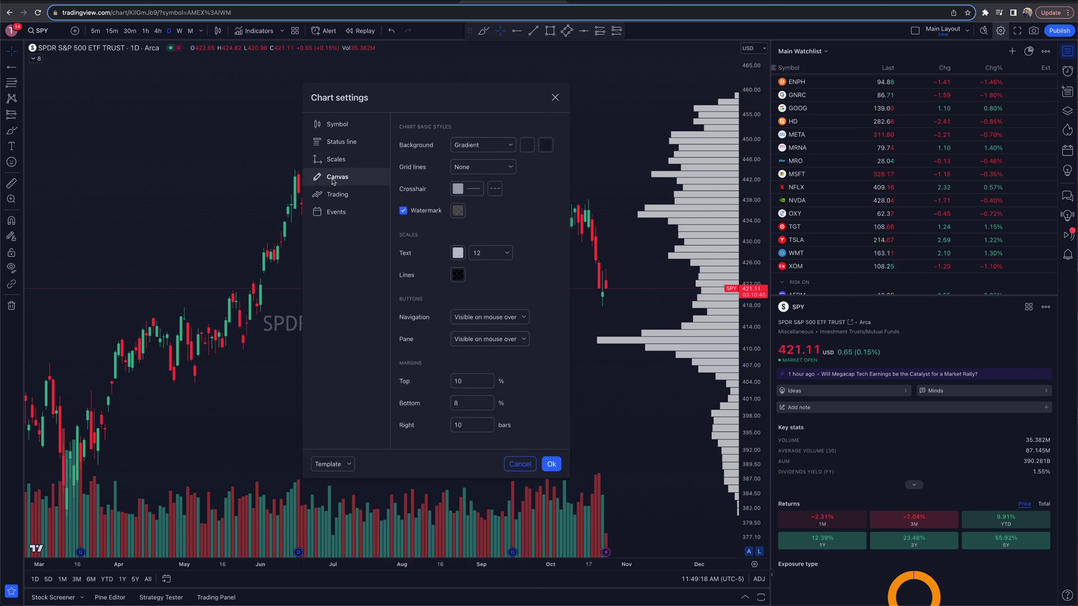
Try a white start colour for the background gradient, then undo back to the dark background.
drag(400, 94, 873, 90)
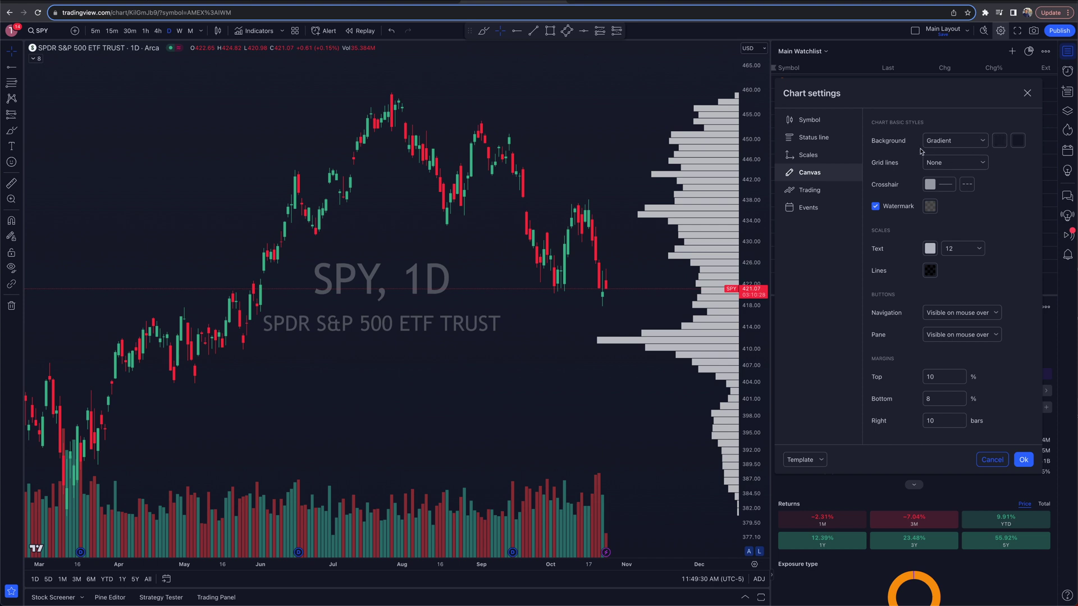
click(998, 142)
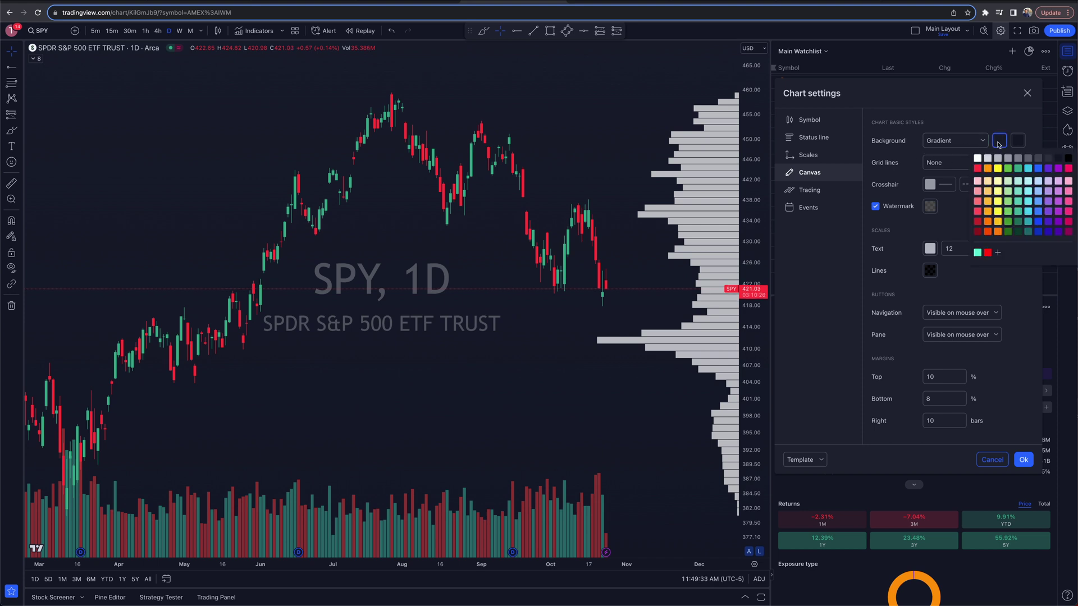
click(978, 159)
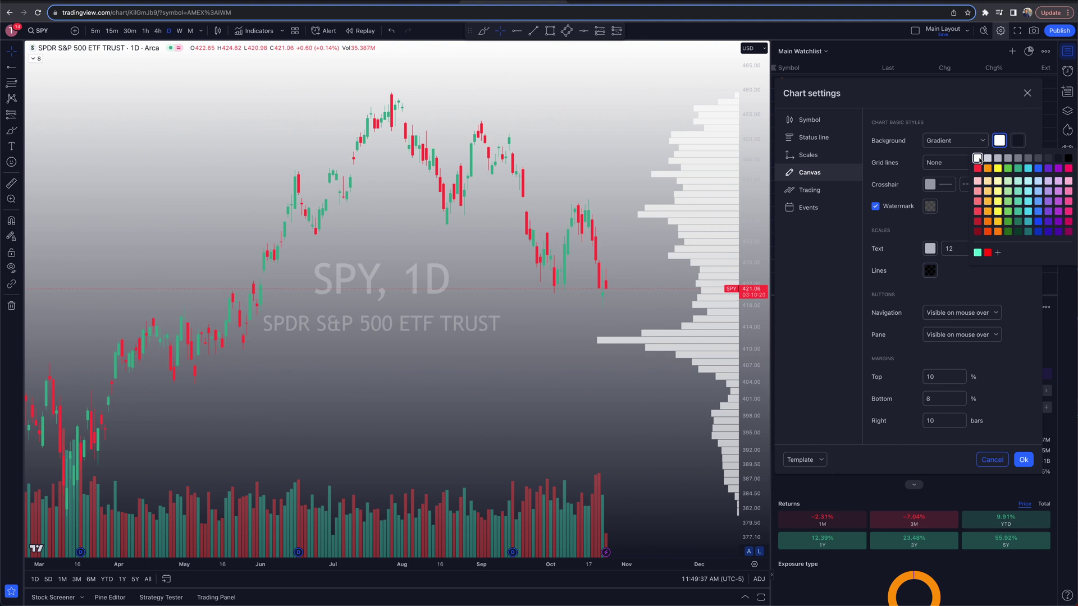
click(999, 119)
key(ctrl+z)
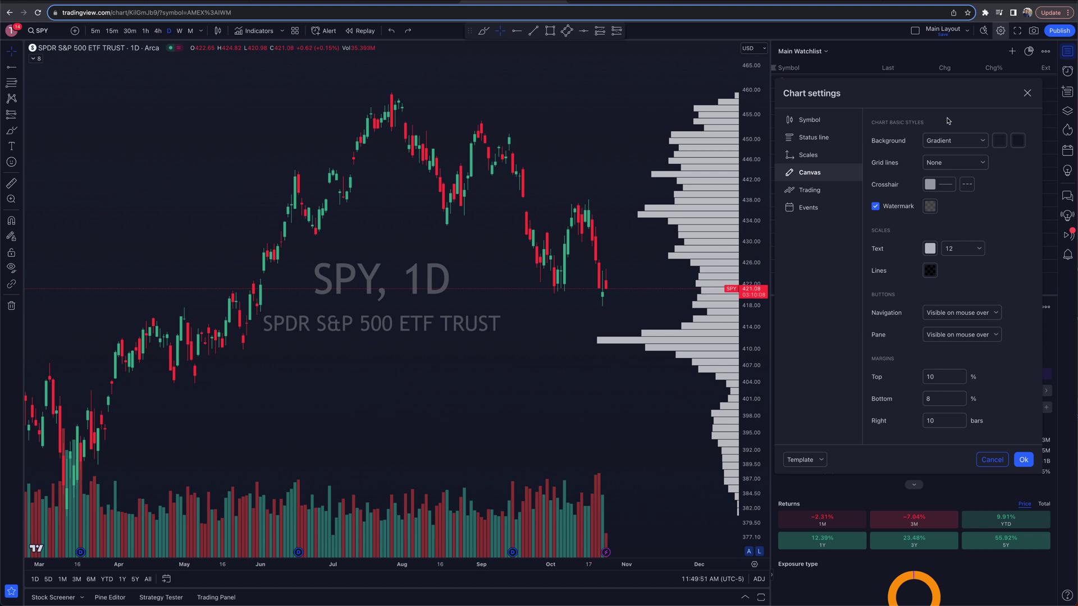
Try vertical and horizontal grid lines, then turn the grid lines back off.
click(936, 164)
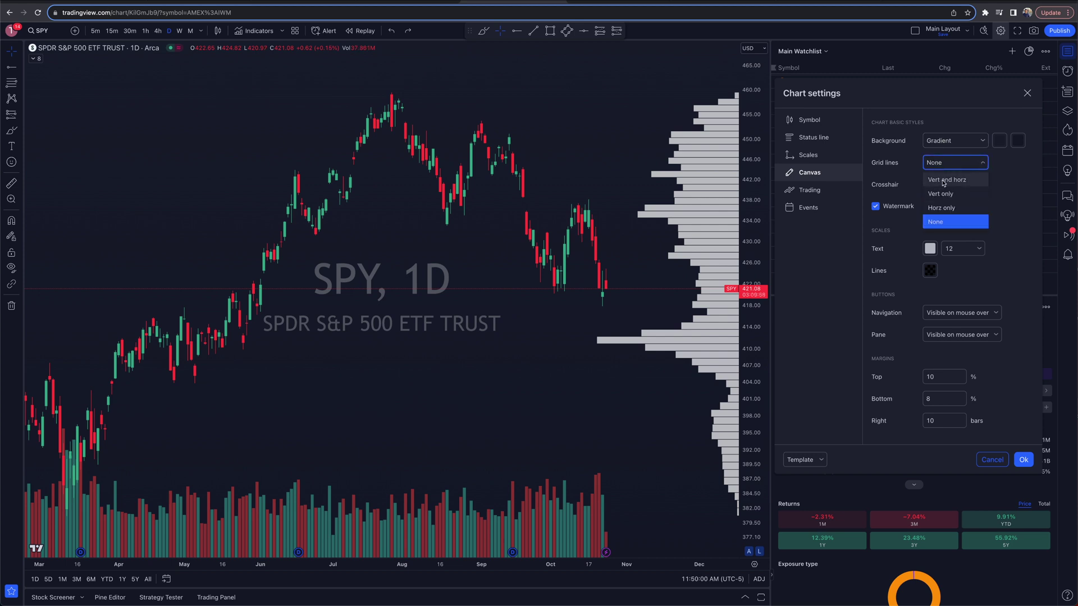
click(945, 181)
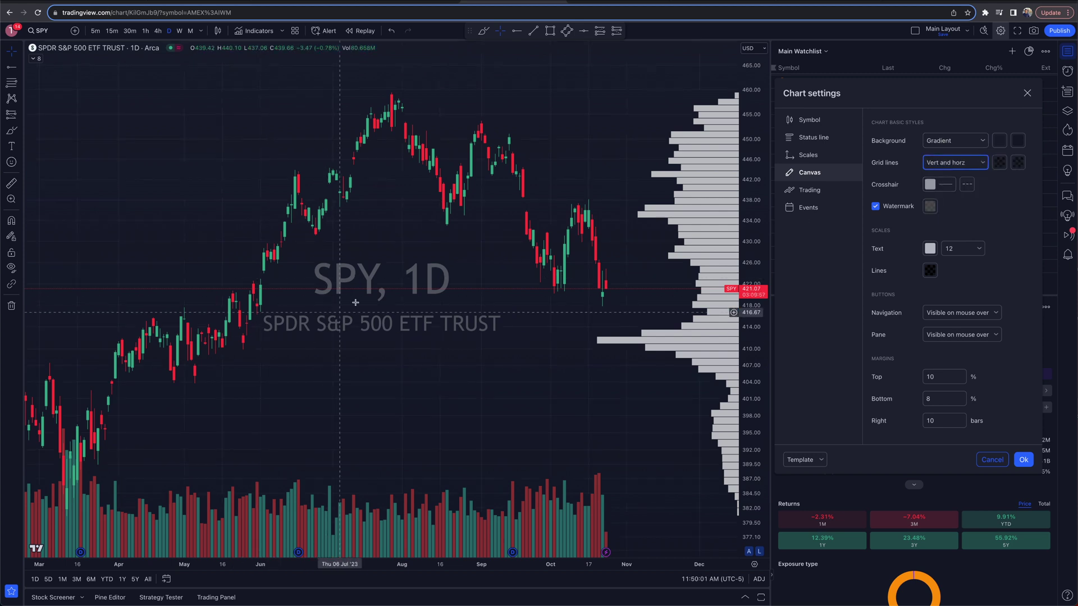
click(934, 164)
click(938, 223)
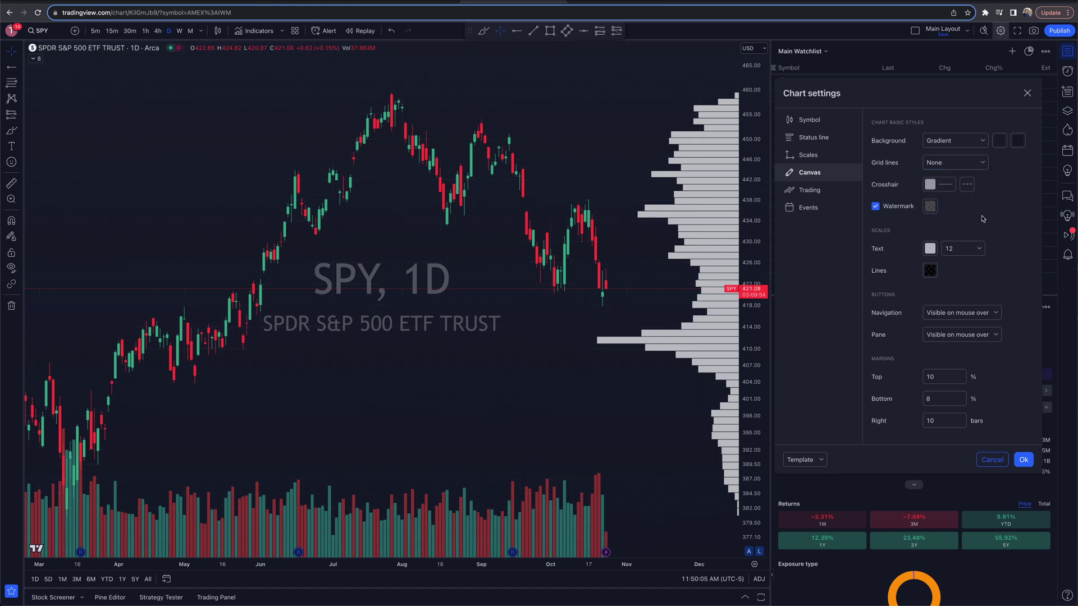
Make the SPY, 1D watermark white at 20% opacity after trying blue, red and green.
click(875, 208)
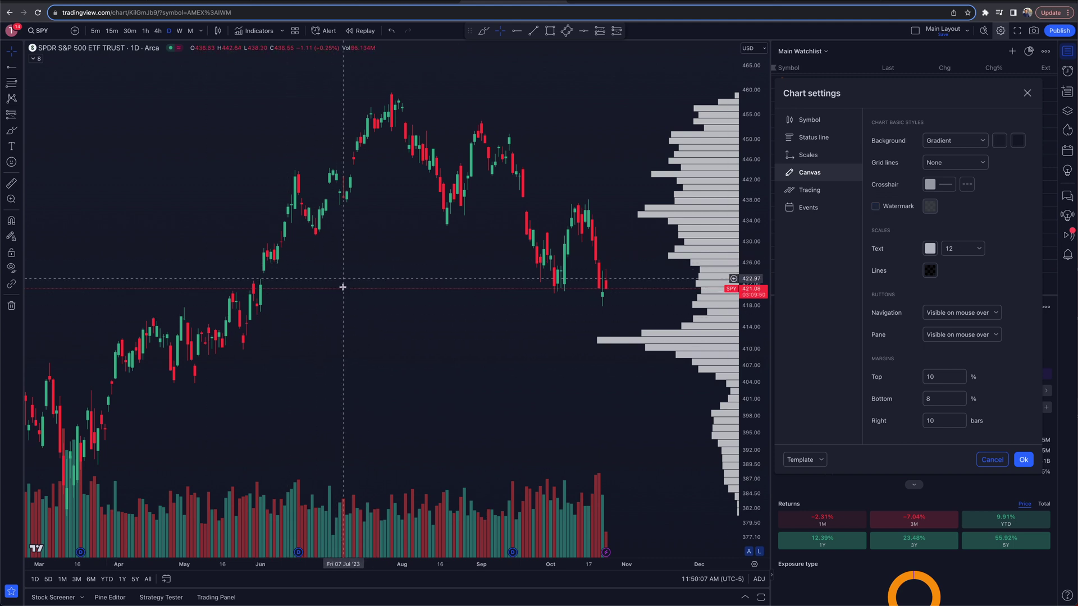
click(875, 207)
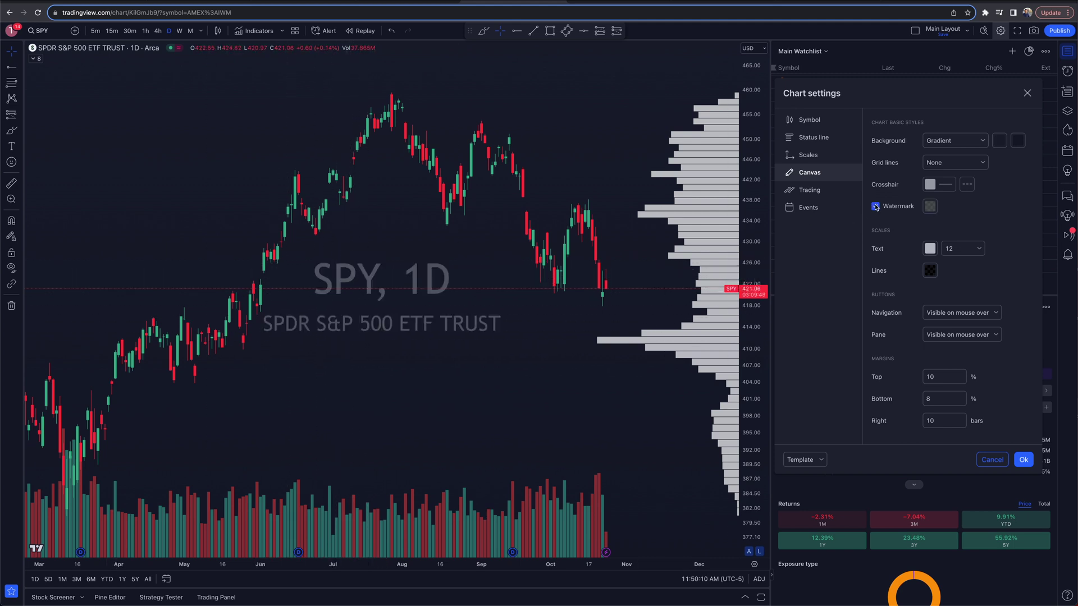
click(930, 207)
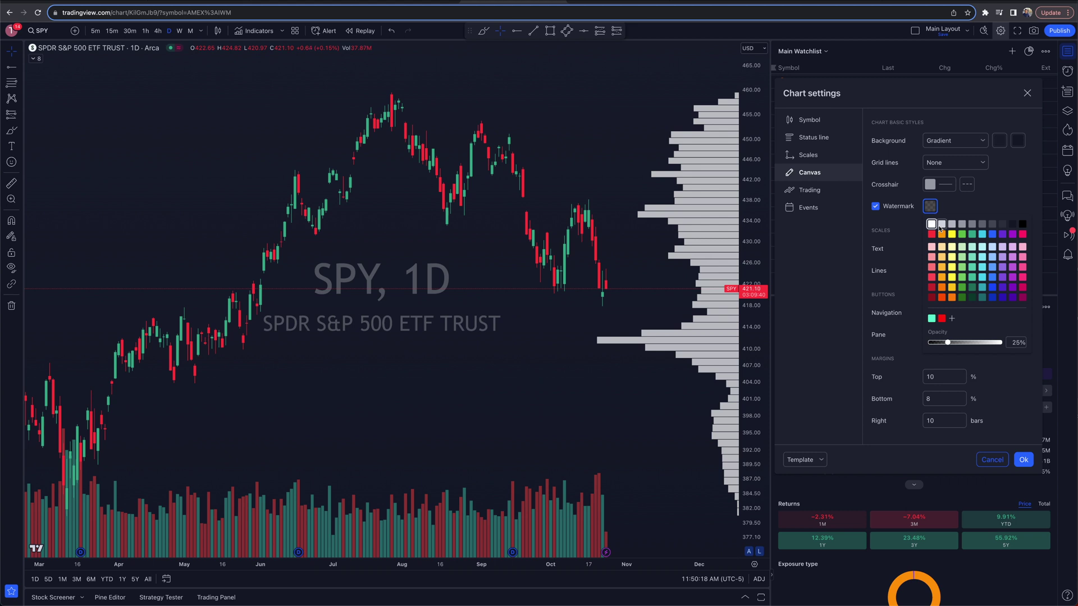
click(992, 235)
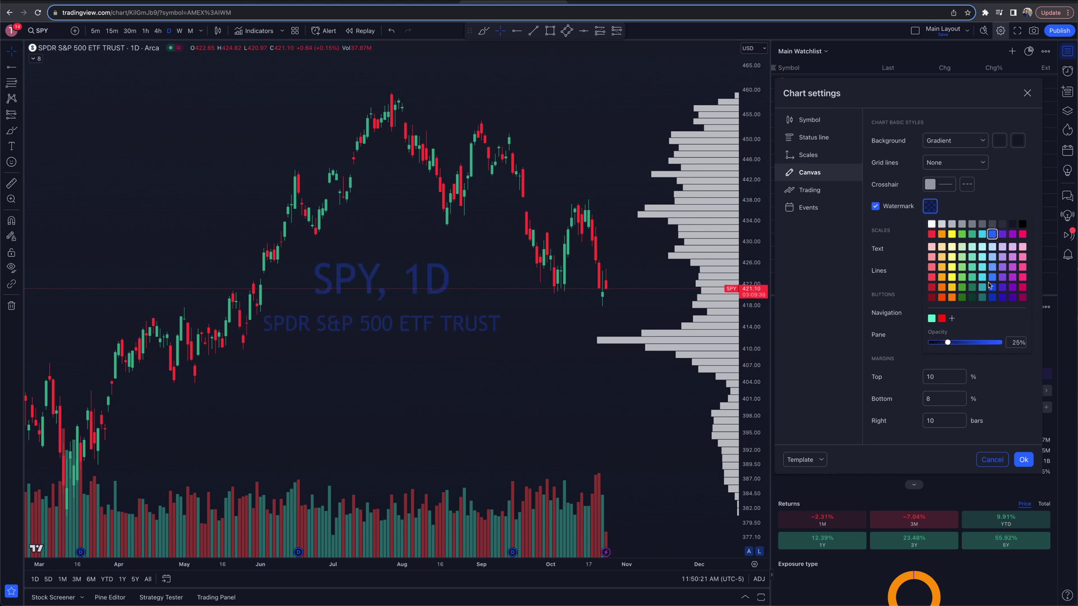
click(941, 318)
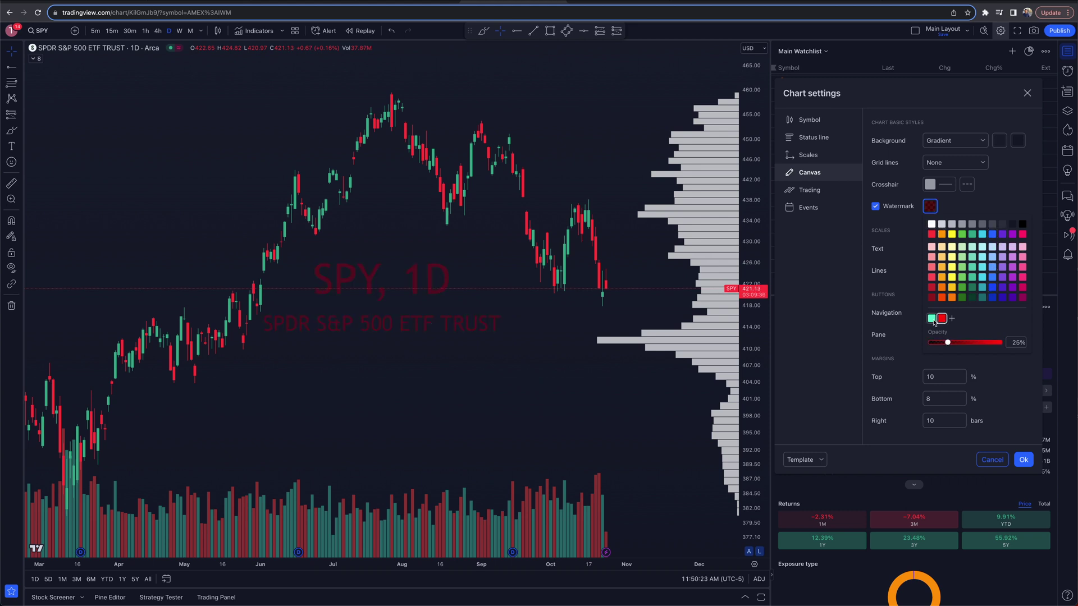
click(932, 319)
click(931, 224)
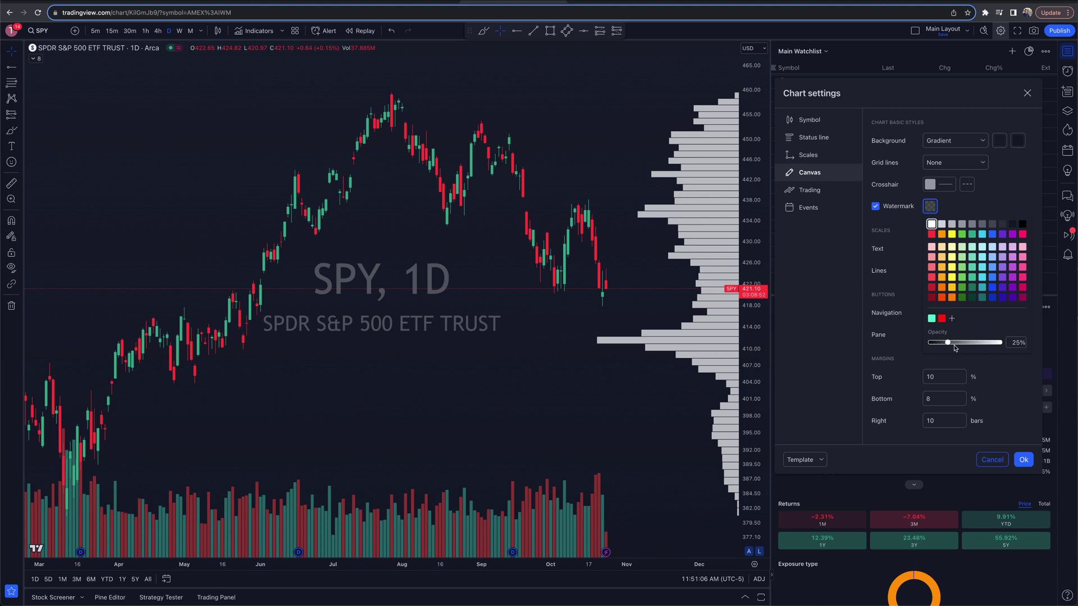
drag(947, 343, 945, 344)
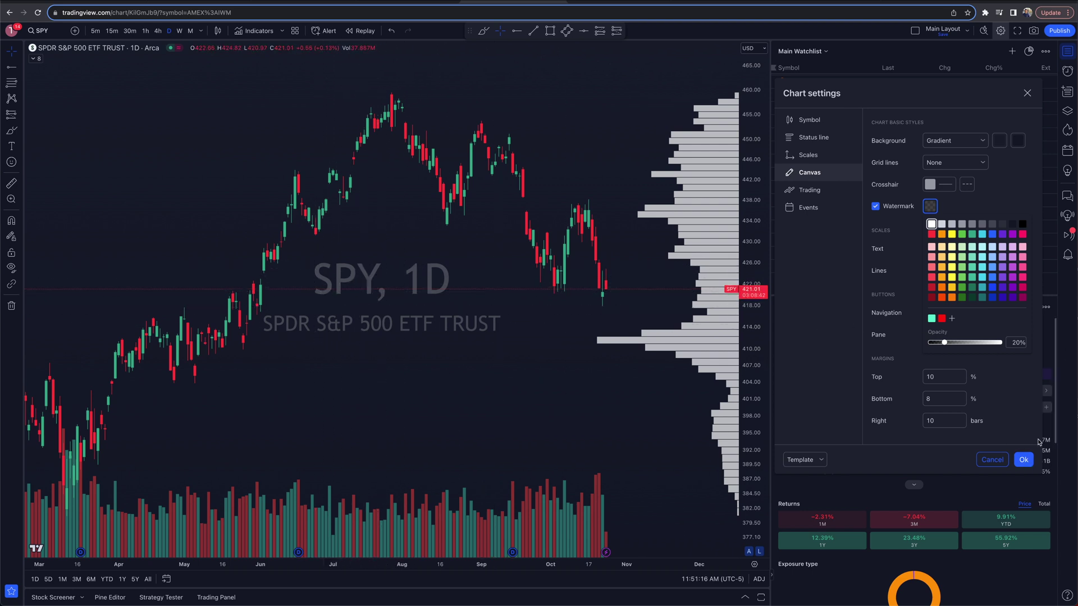
click(892, 218)
Try scale text size 20, set it back to 12, then switch to Trading settings.
click(962, 248)
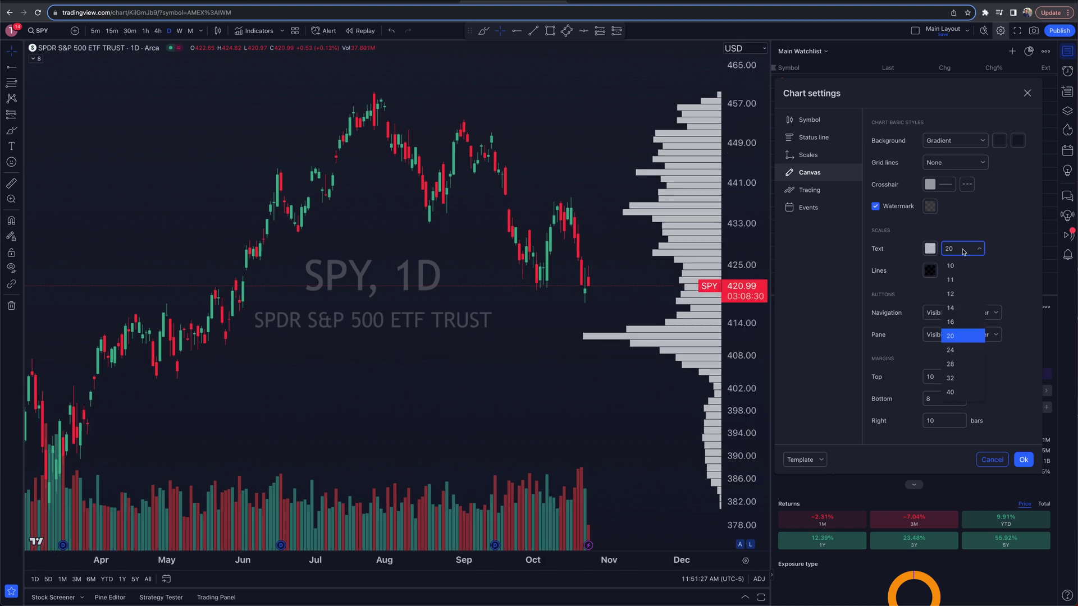
click(959, 294)
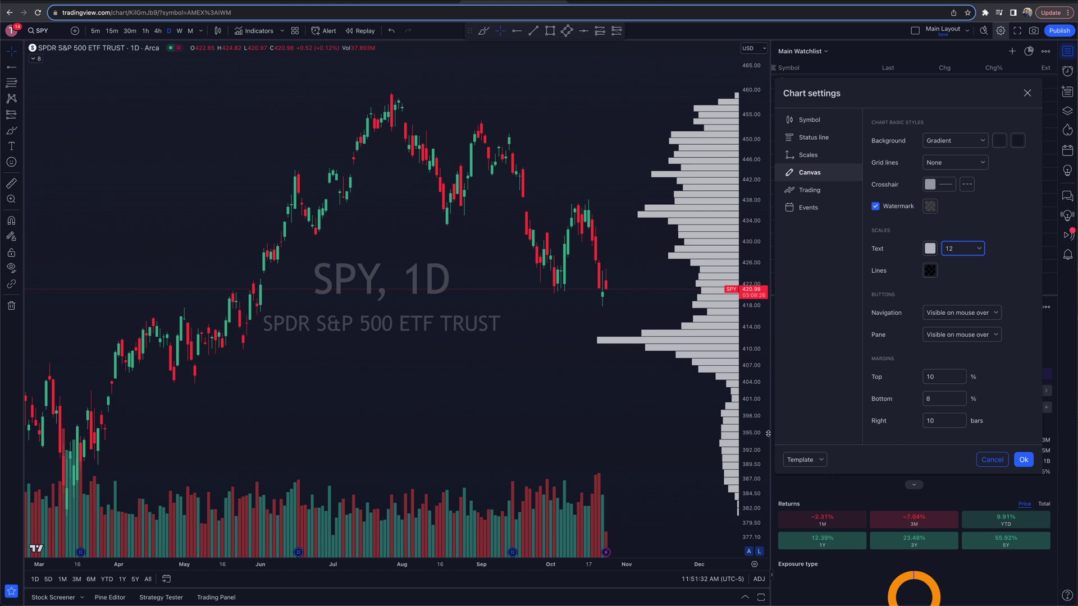
click(960, 412)
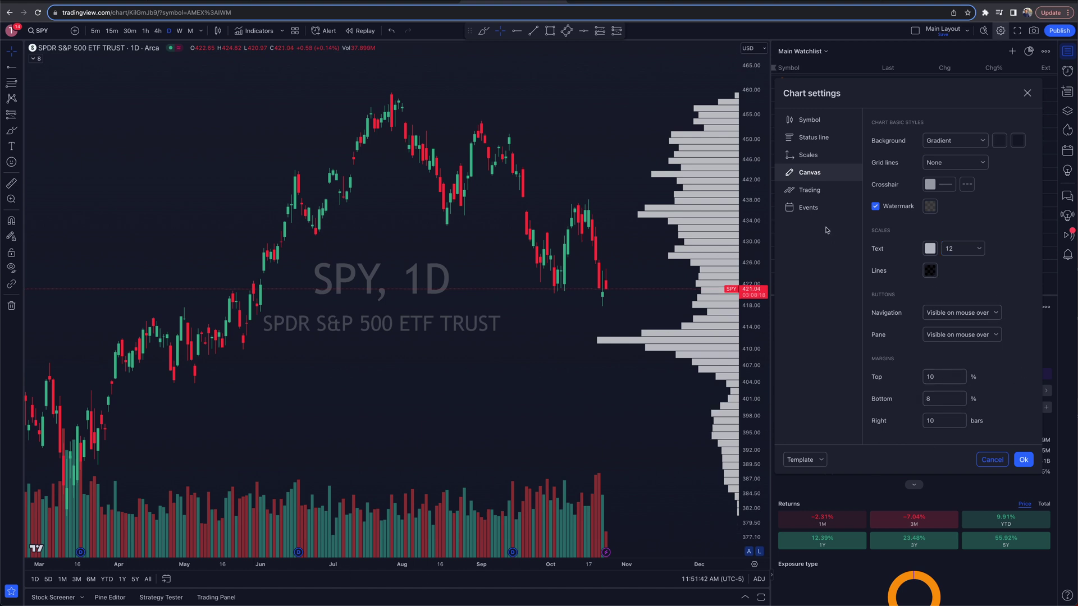
click(810, 190)
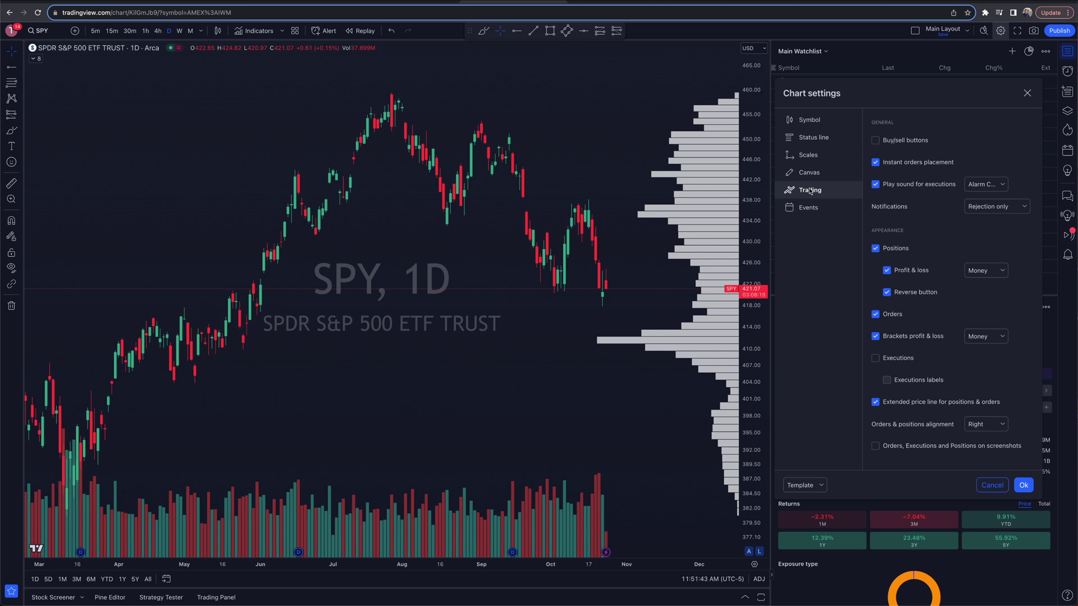
Check the execution sound choices, then review Events and the September dividend details.
click(1001, 185)
click(1002, 188)
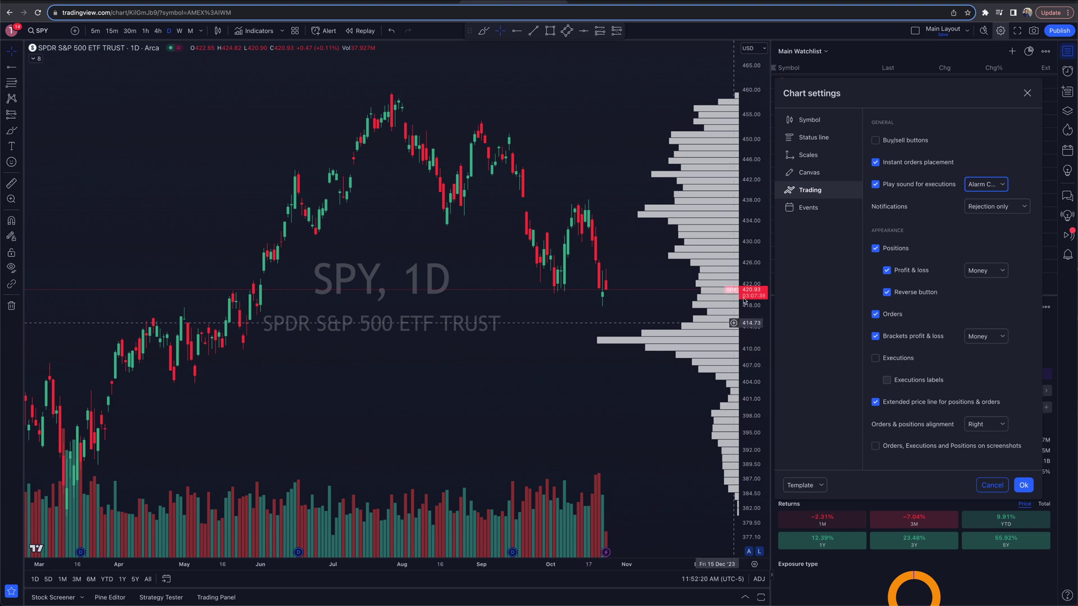
click(808, 211)
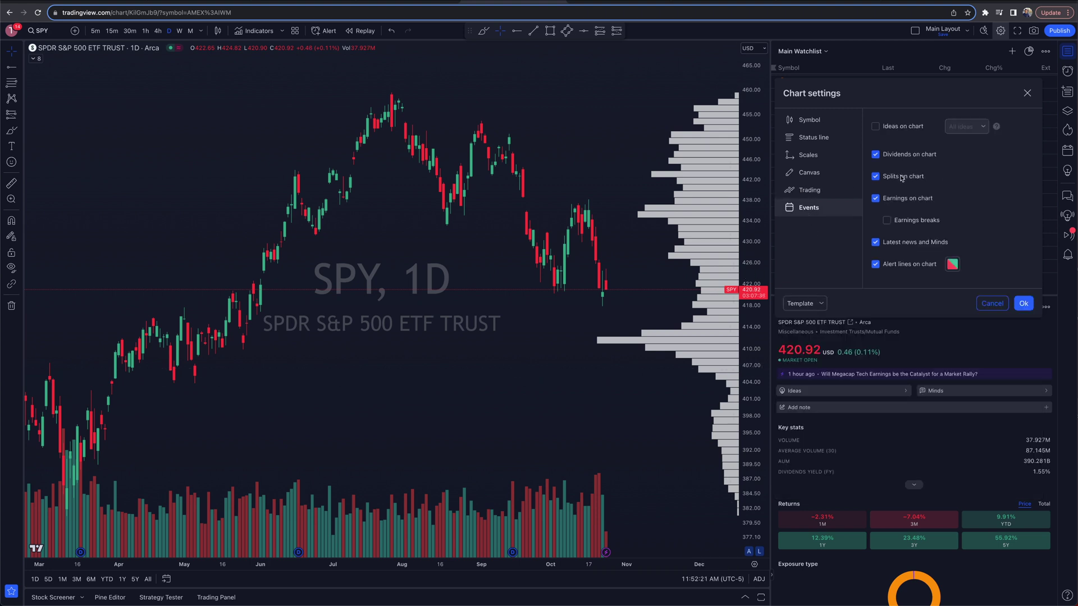
click(512, 553)
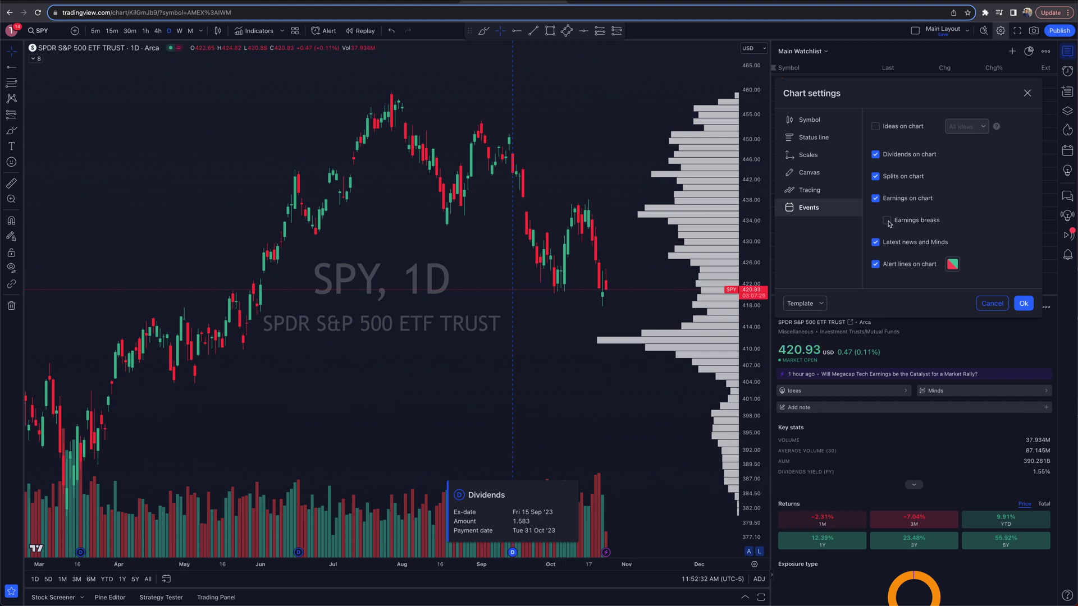
Load the XOM chart and toggle Latest news and Minds off and back on.
scroll(431, 534, down, 2)
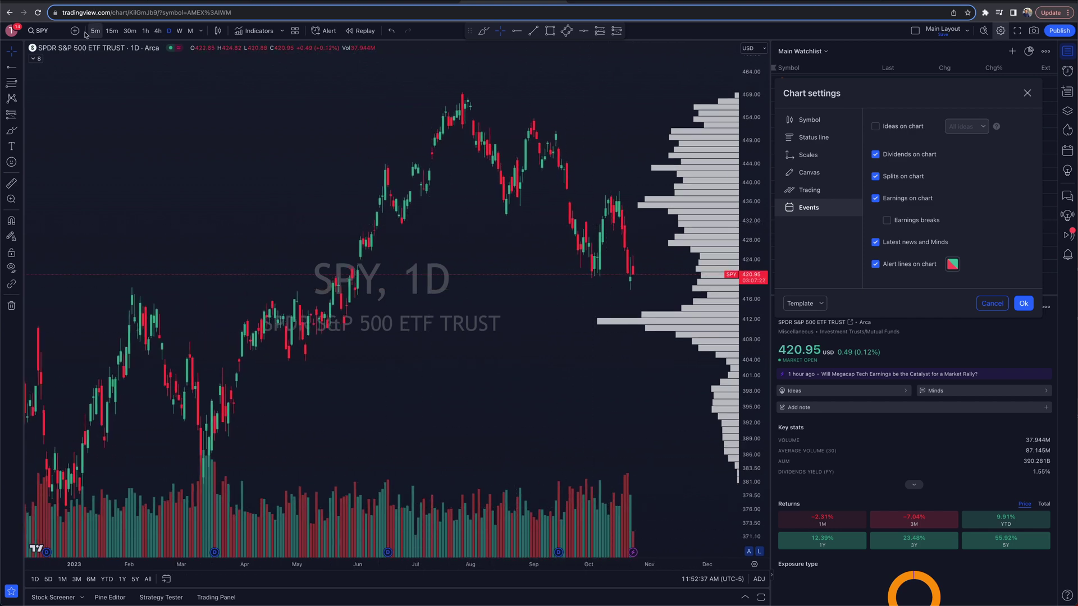
click(41, 31)
text(XOM)
key(Return)
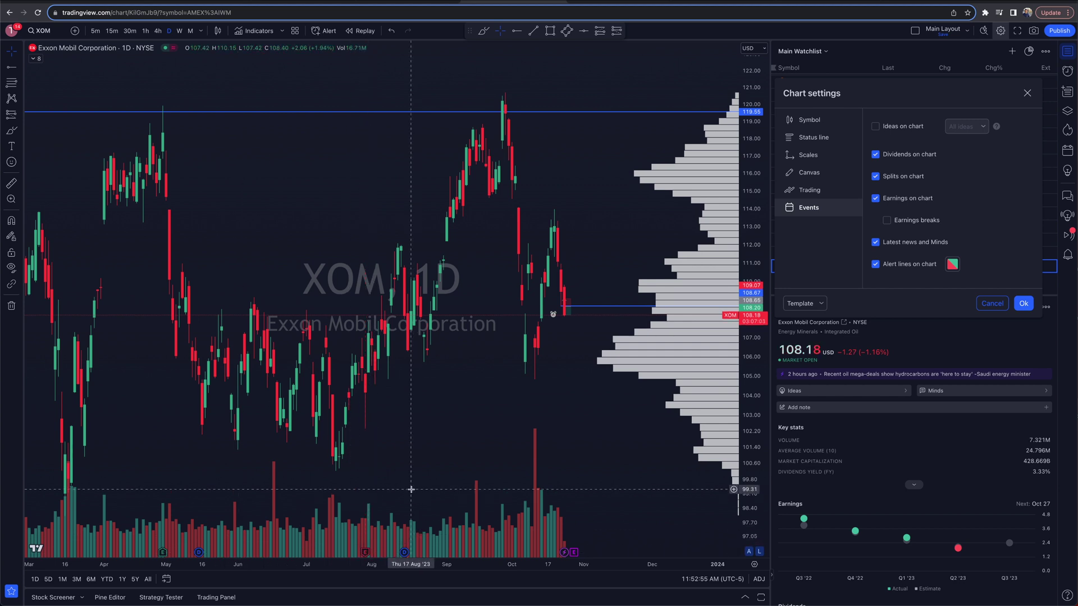
click(875, 243)
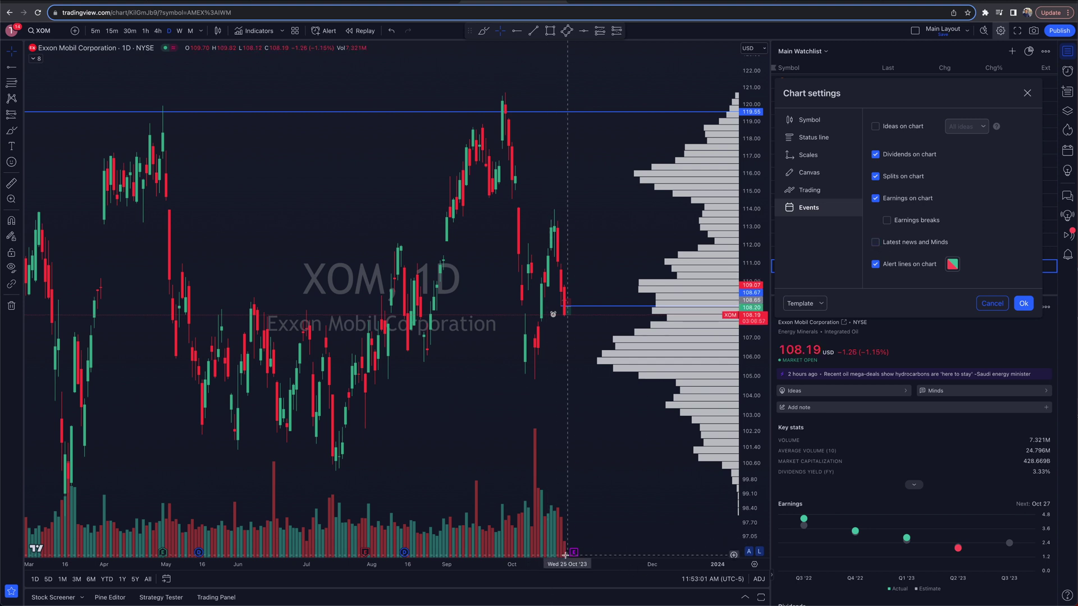
key(space)
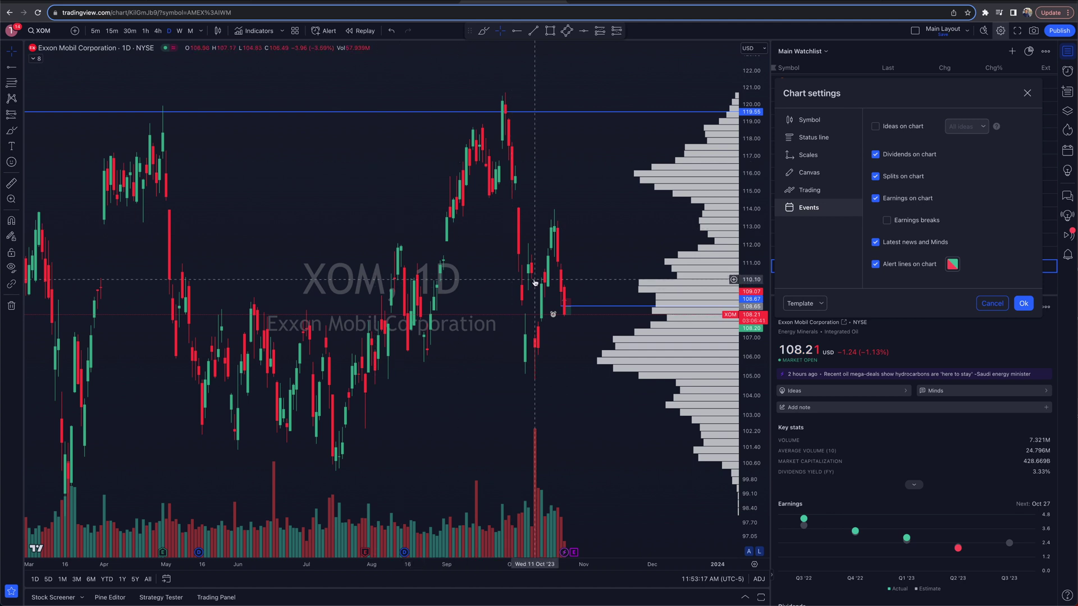
Preview the Stock Trends template, reapply the Main template, and confirm with Ok.
click(821, 305)
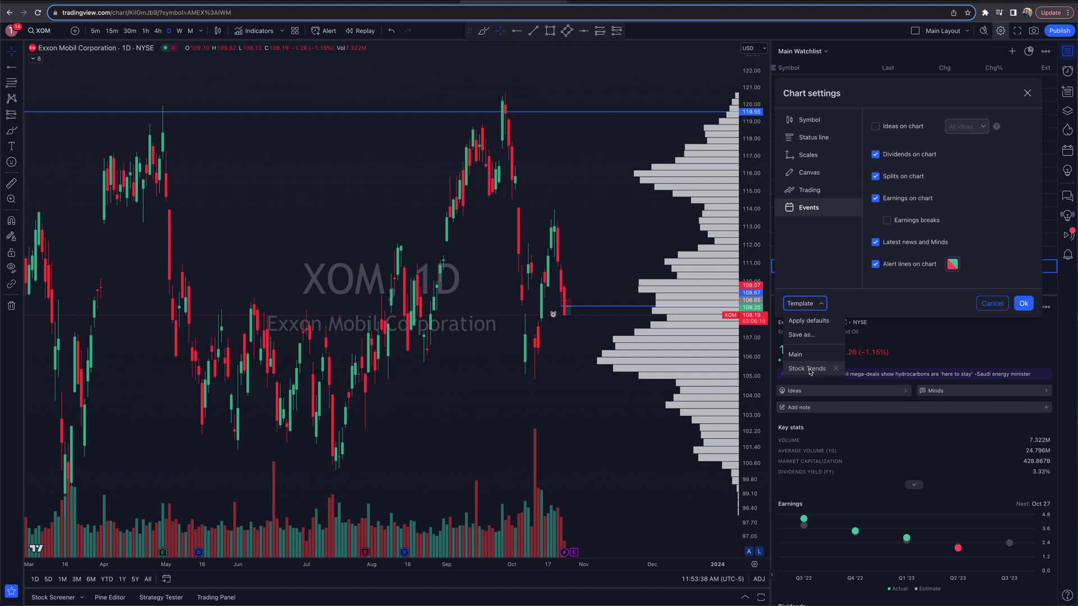
click(808, 368)
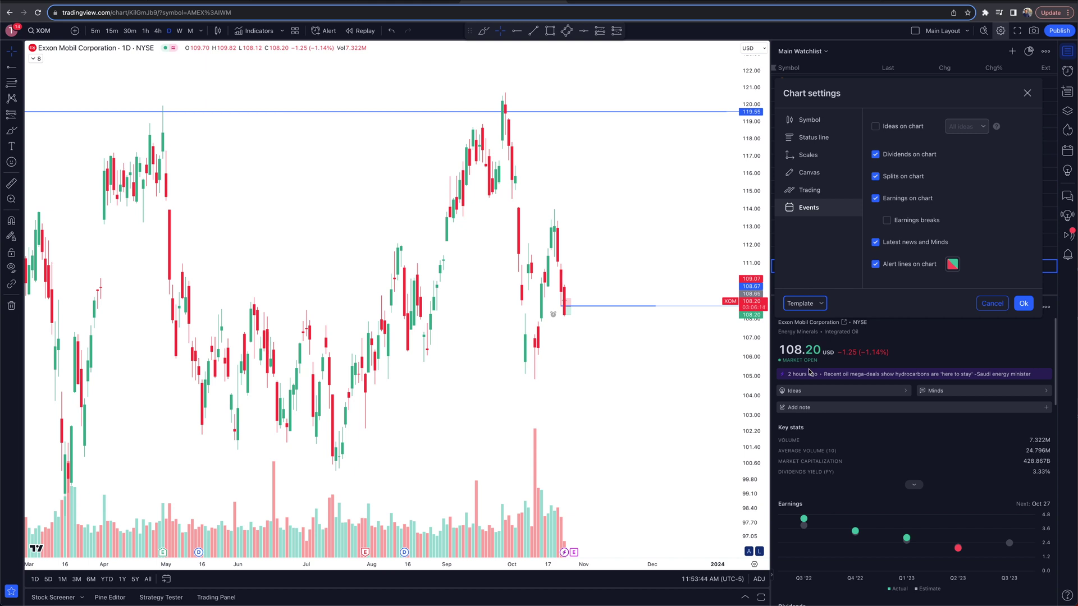
click(820, 303)
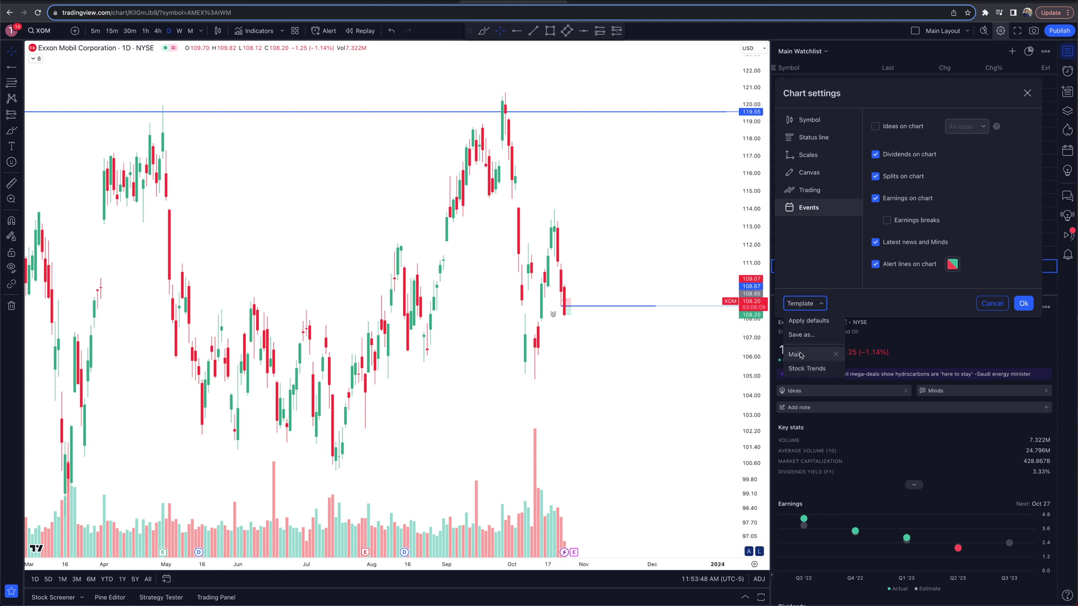
click(801, 354)
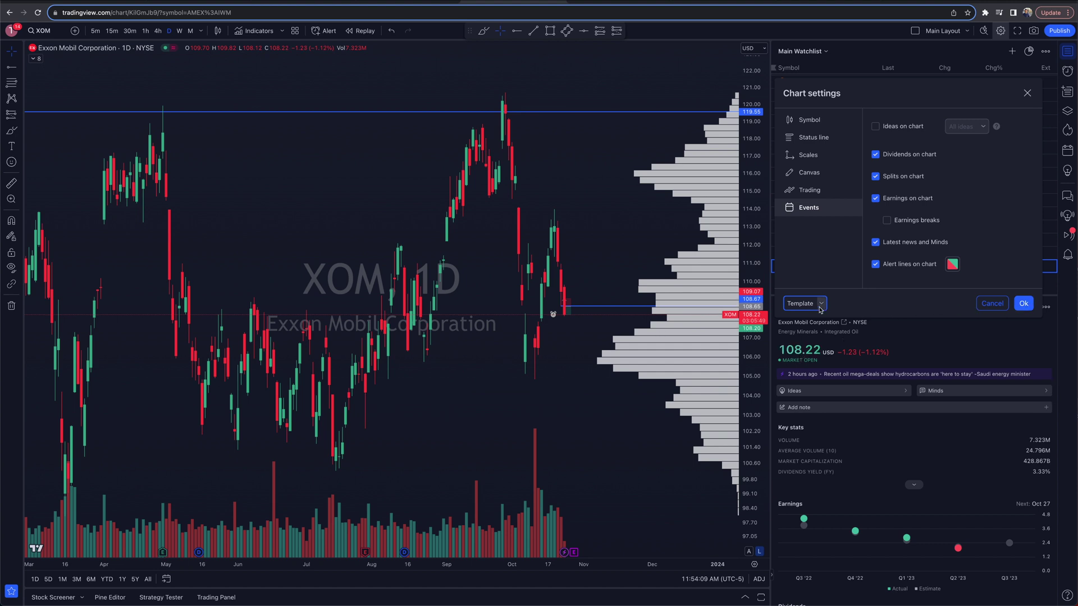
click(1023, 303)
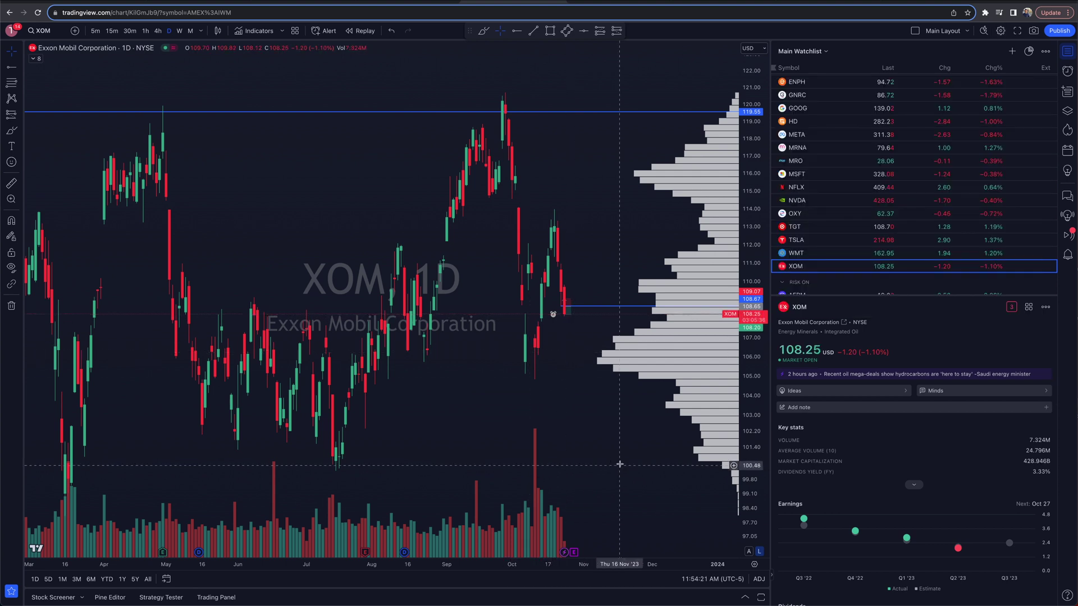
click(749, 552)
scroll(552, 375, up, 5)
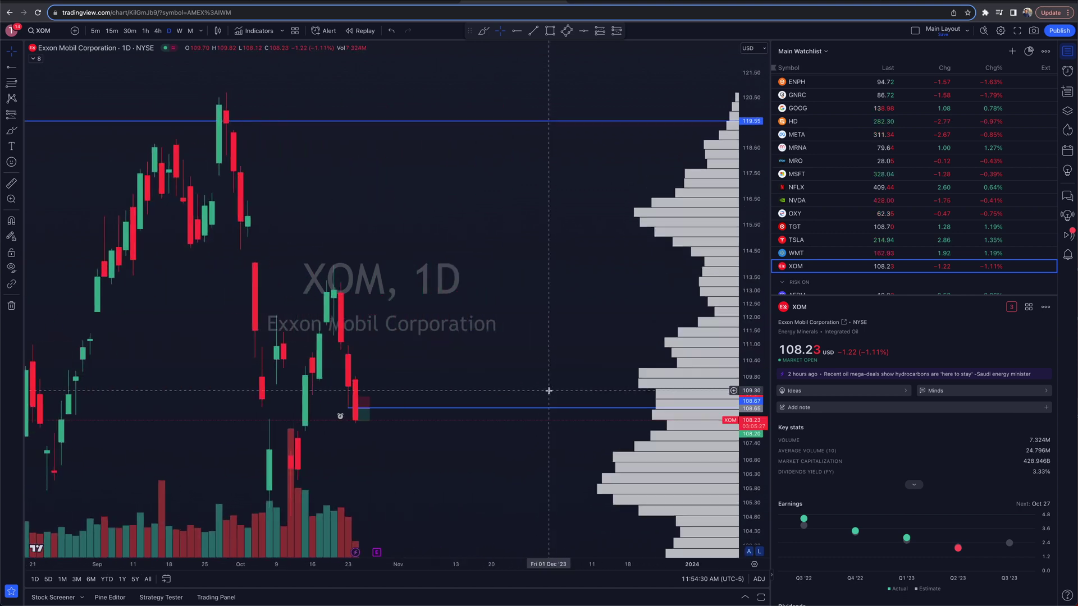
scroll(549, 394, up, 3)
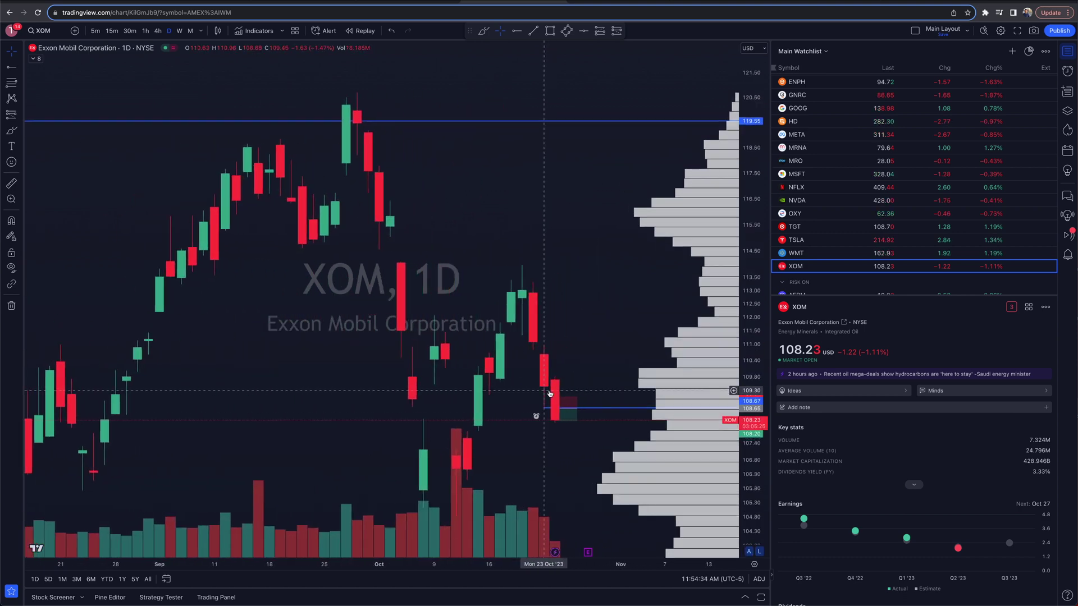
click(749, 552)
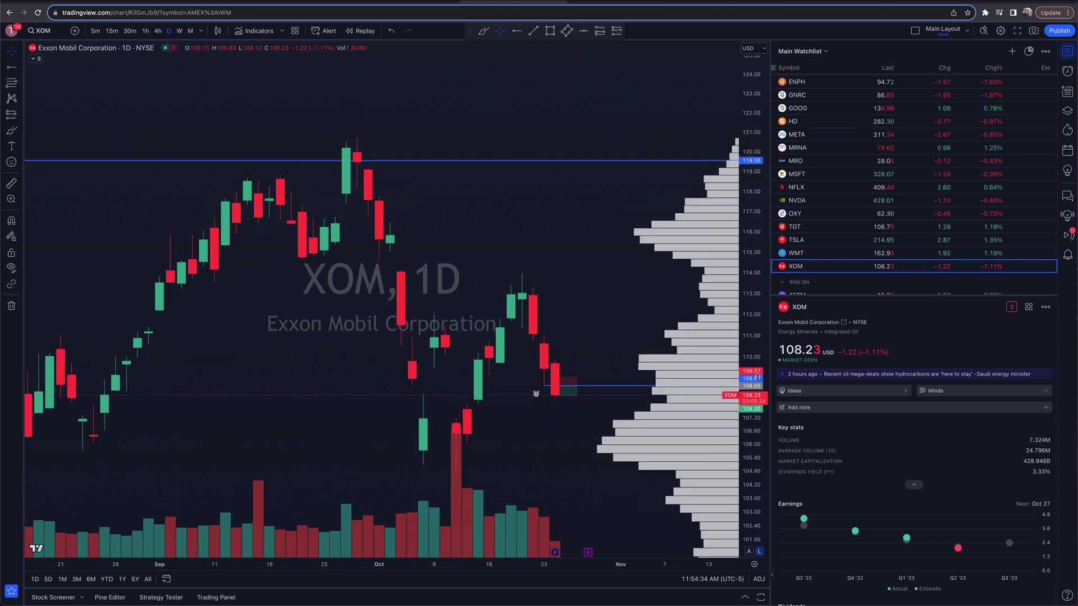
scroll(534, 413, up, 2)
scroll(520, 371, up, 4)
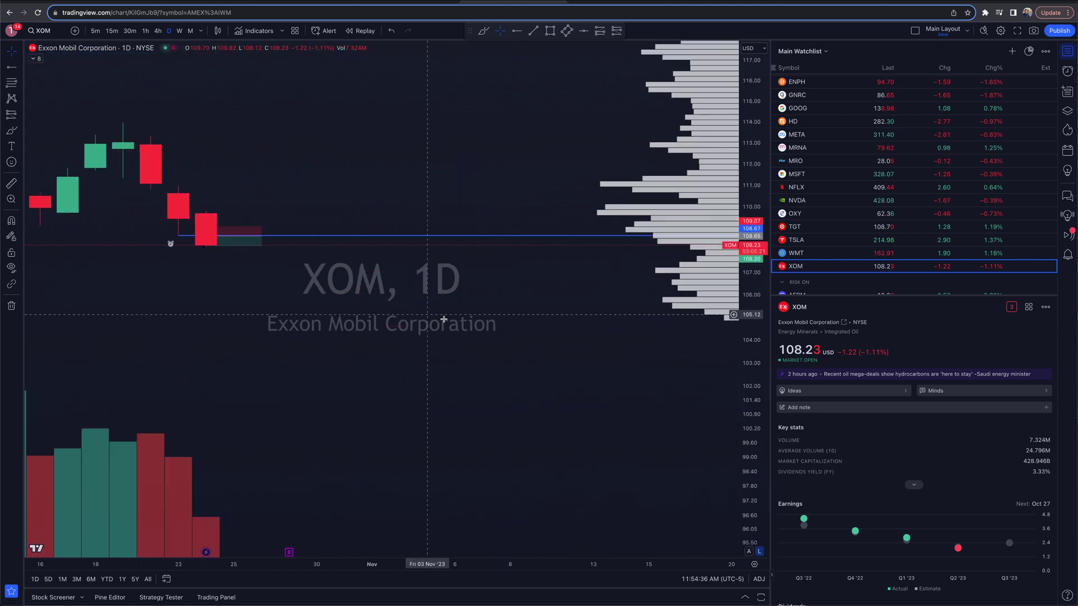
click(112, 31)
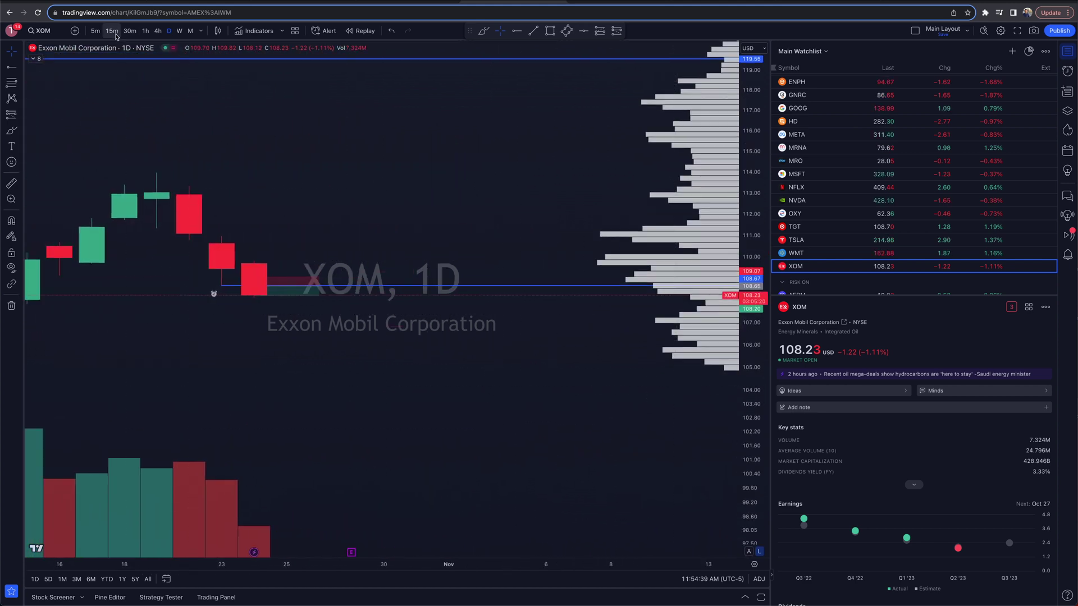
drag(753, 270, 745, 133)
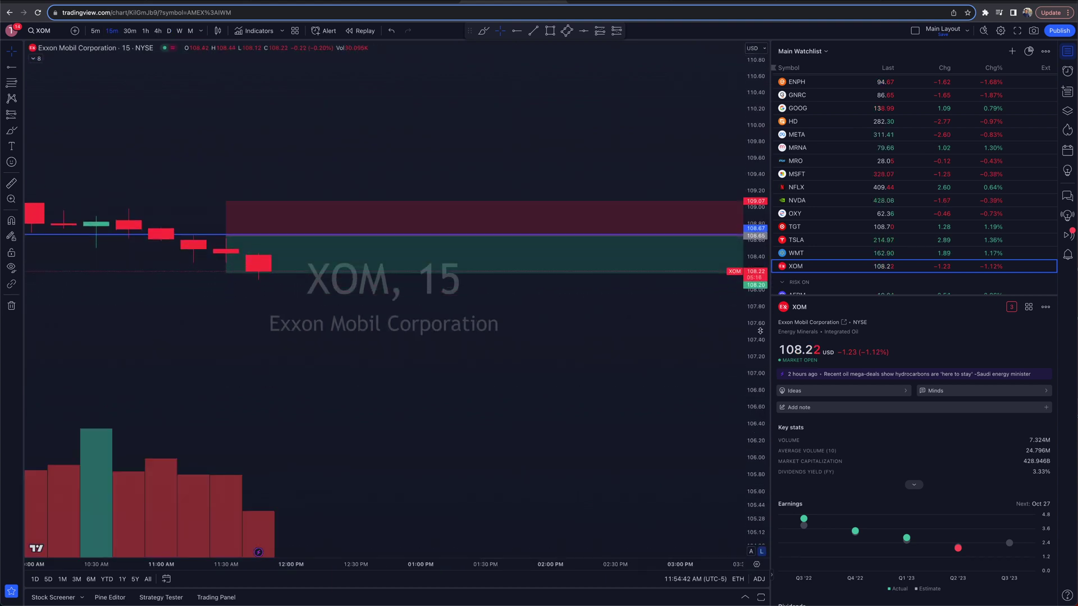
scroll(572, 344, left, 5)
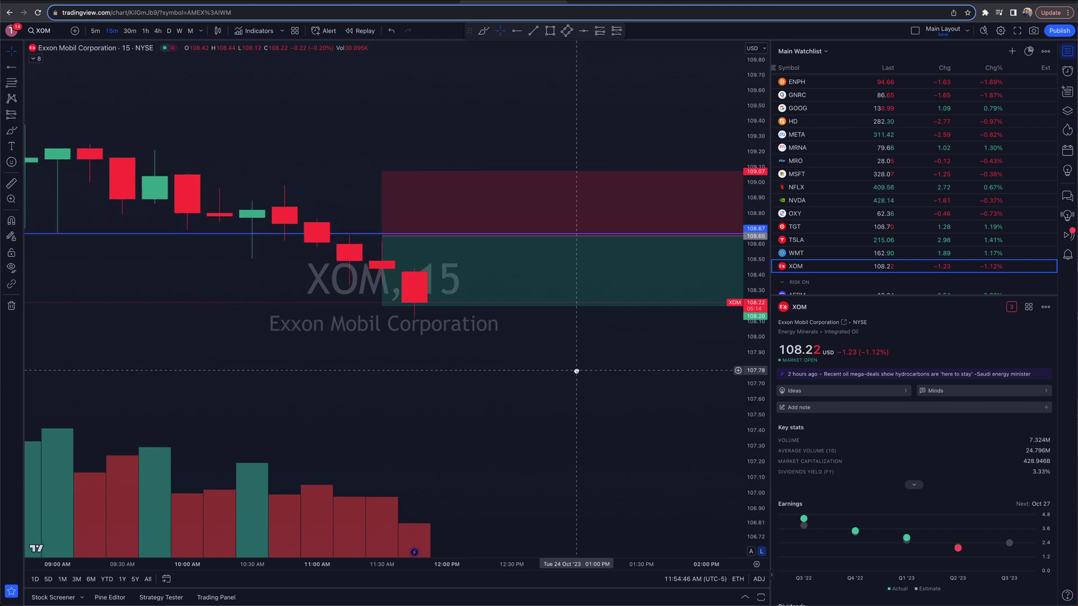
text(1D)
key(Return)
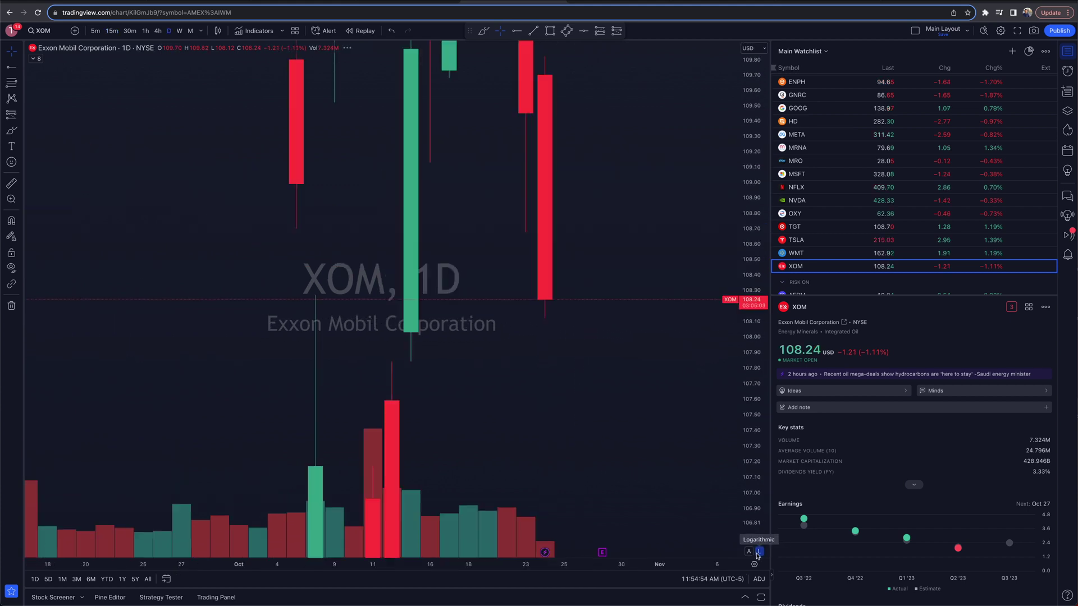
click(750, 551)
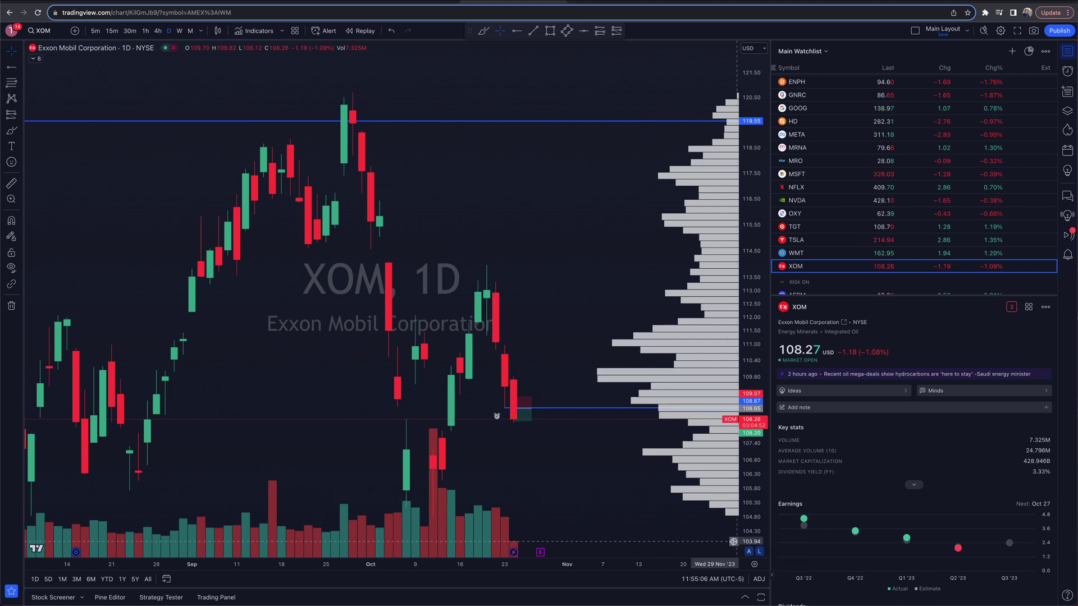
scroll(613, 500, down, 2)
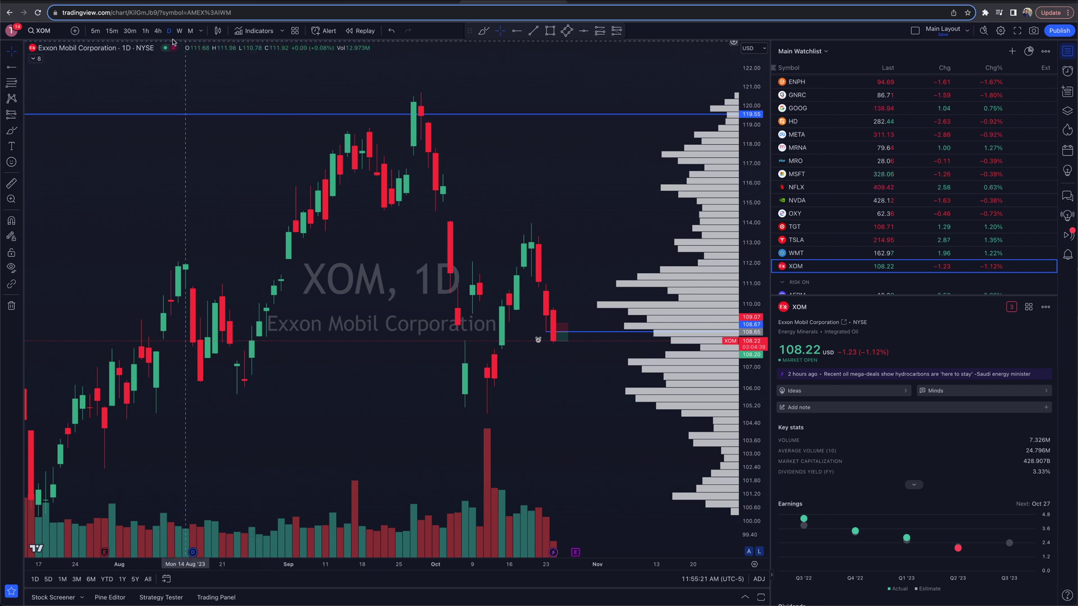
Switch the XOM chart to 5-minute candles.
click(259, 31)
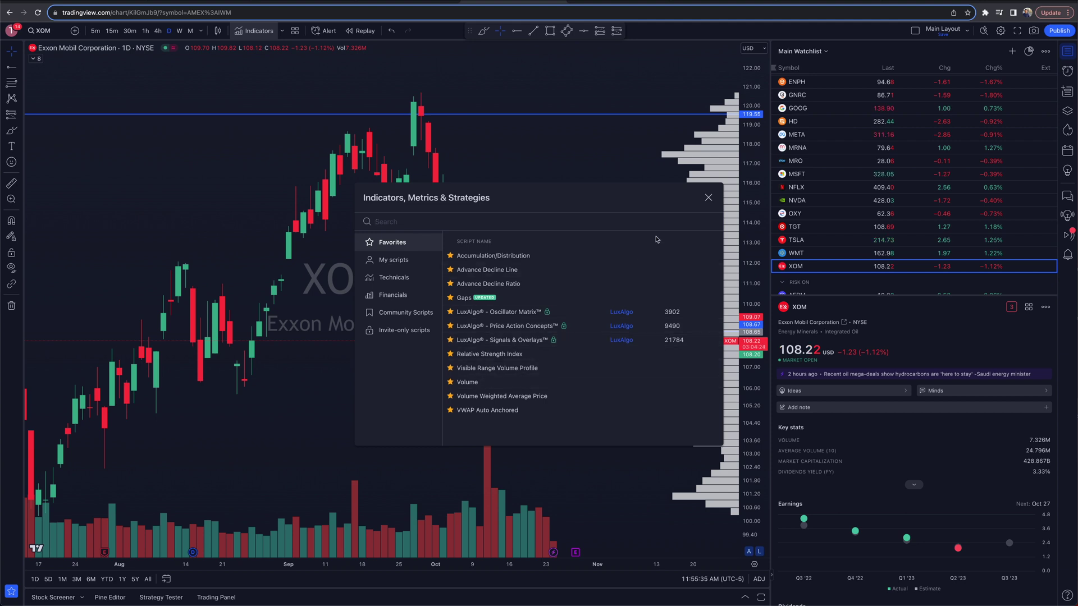
click(708, 198)
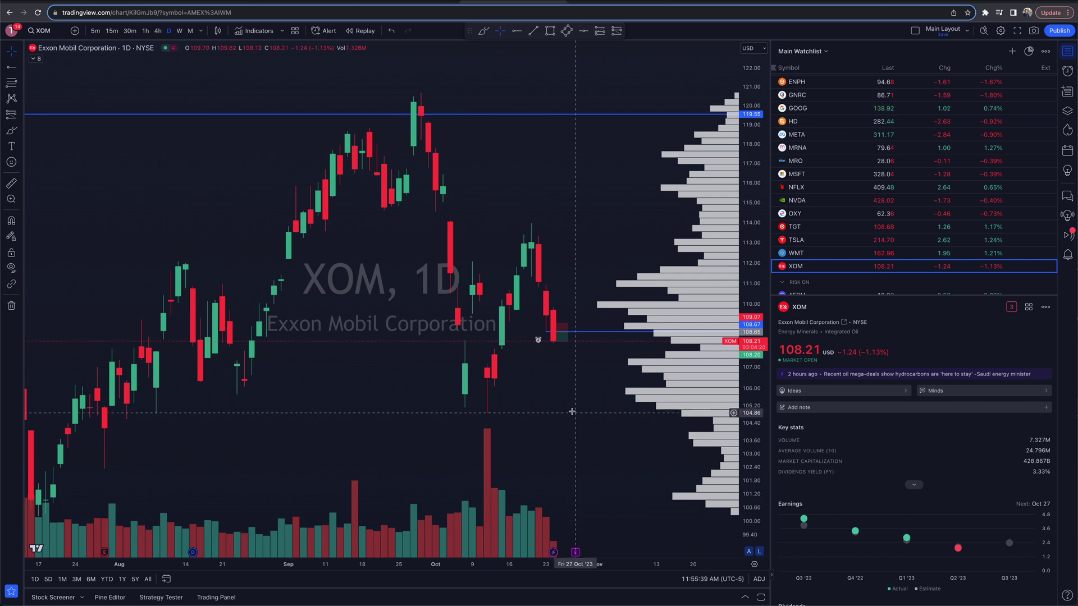
scroll(461, 305, right, 3)
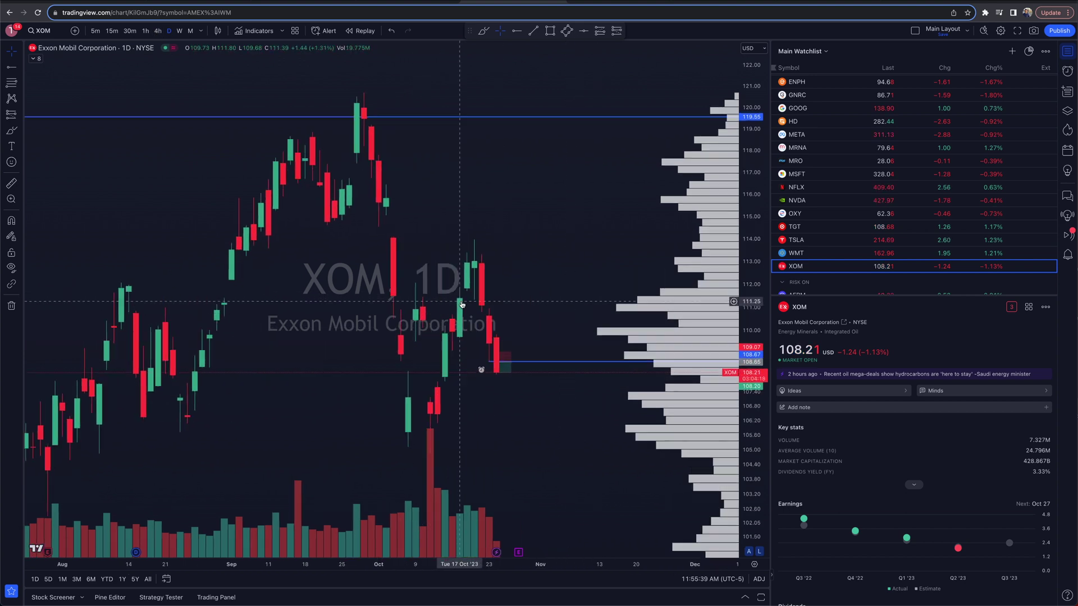
click(96, 31)
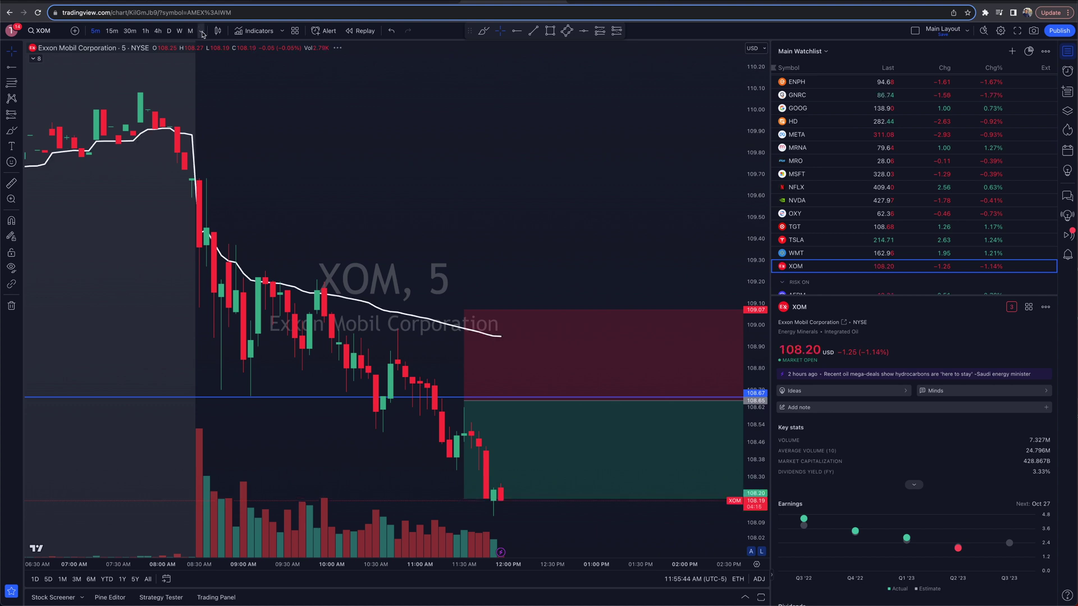
Add Visible Range Volume Profile from the favourite indicators, then bring up the interval list.
click(282, 32)
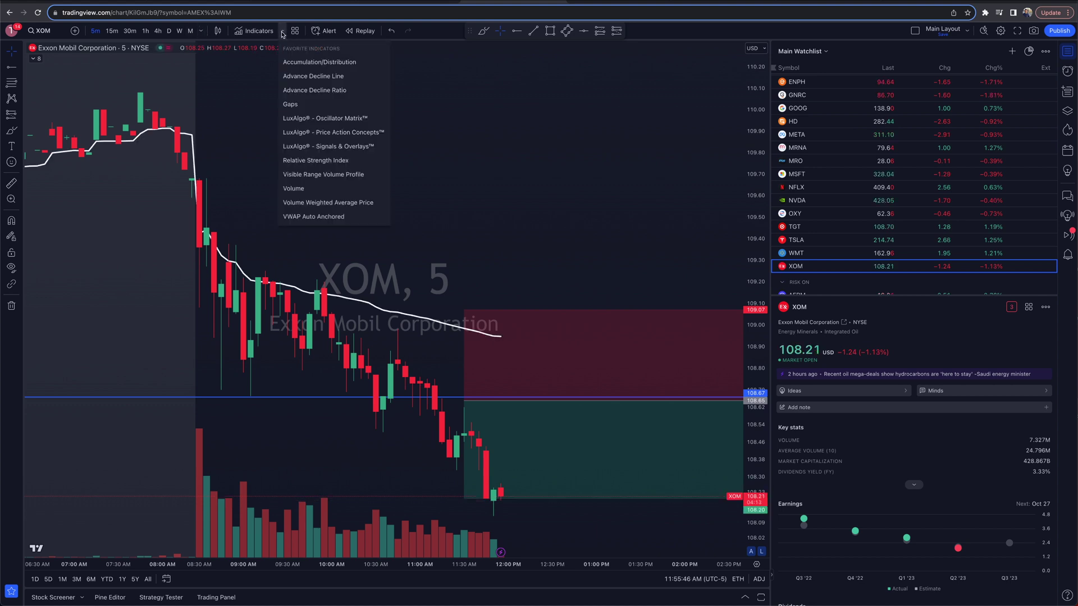
click(323, 174)
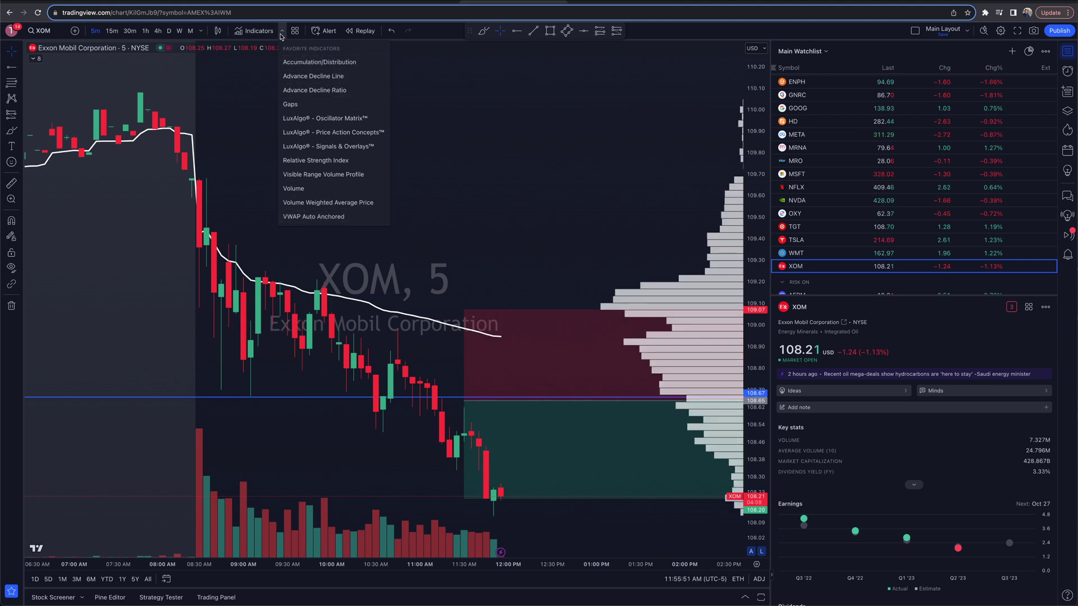
key(Escape)
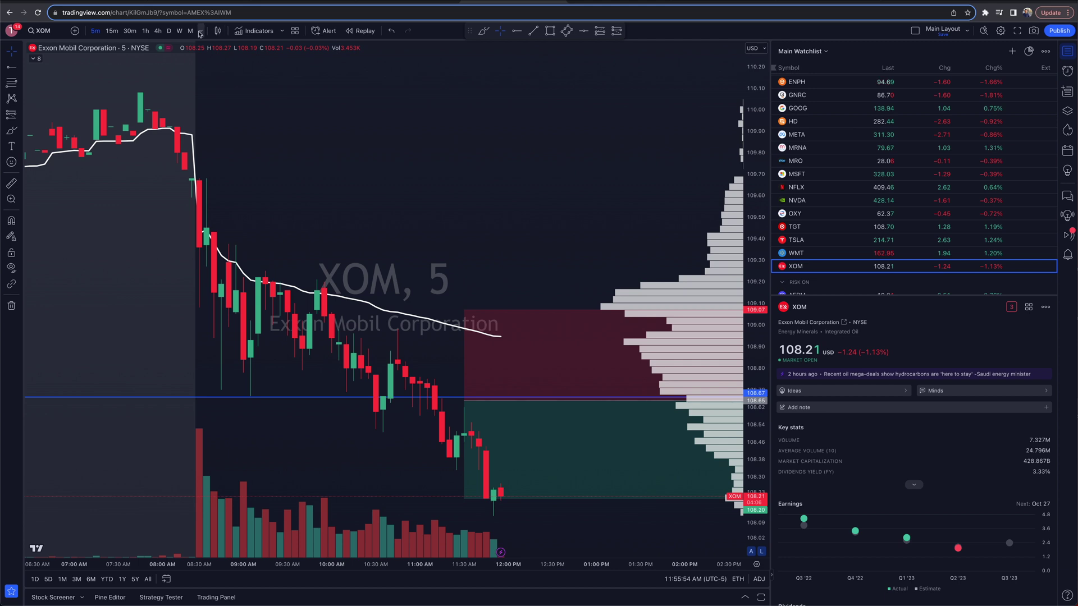
click(201, 31)
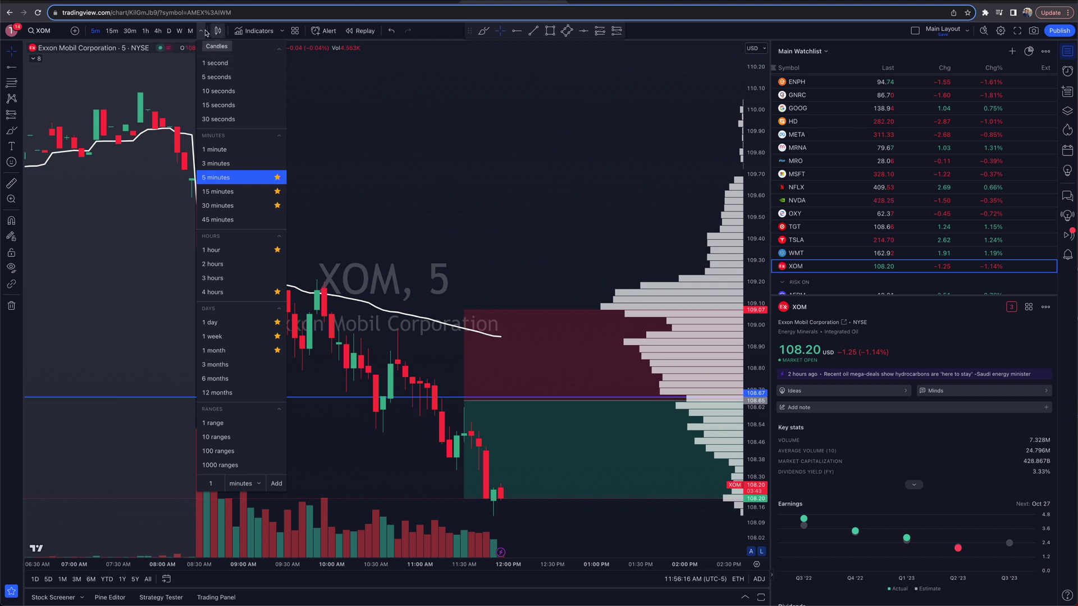
click(277, 149)
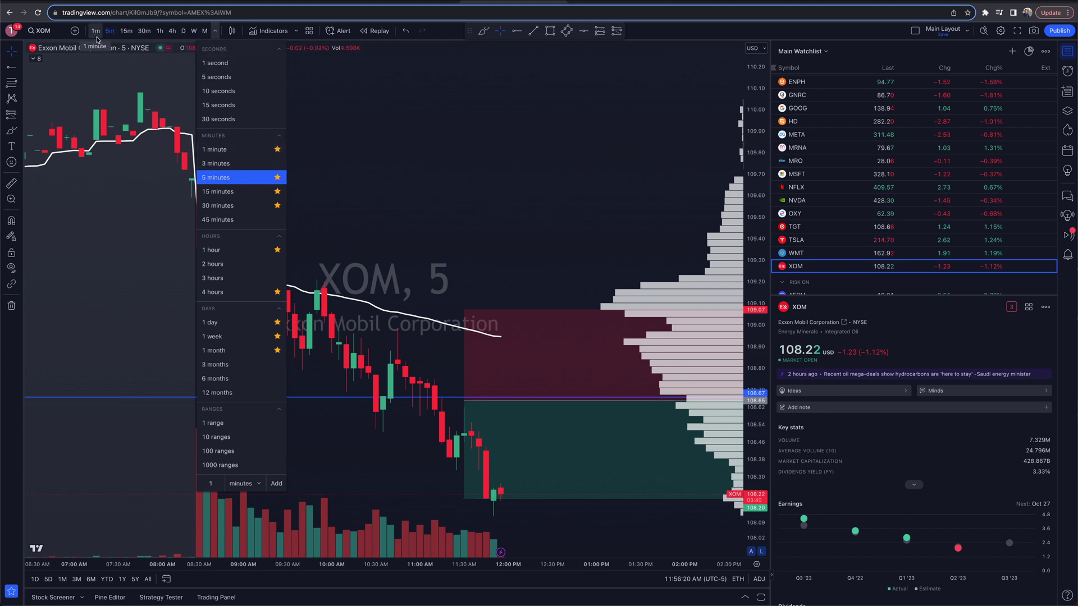
click(276, 150)
click(465, 257)
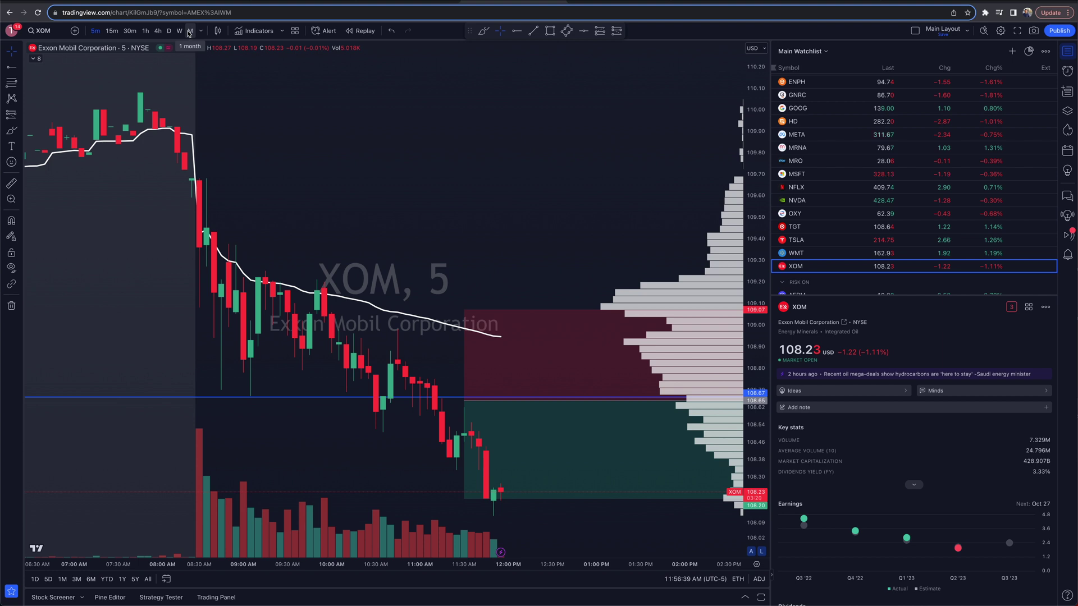
scroll(344, 240, down, 2)
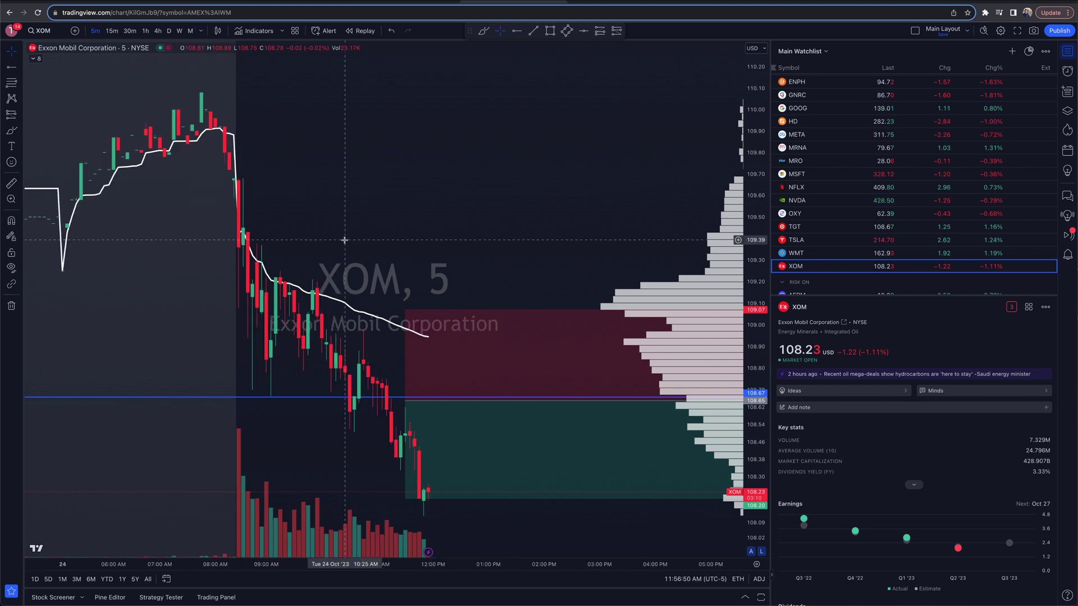